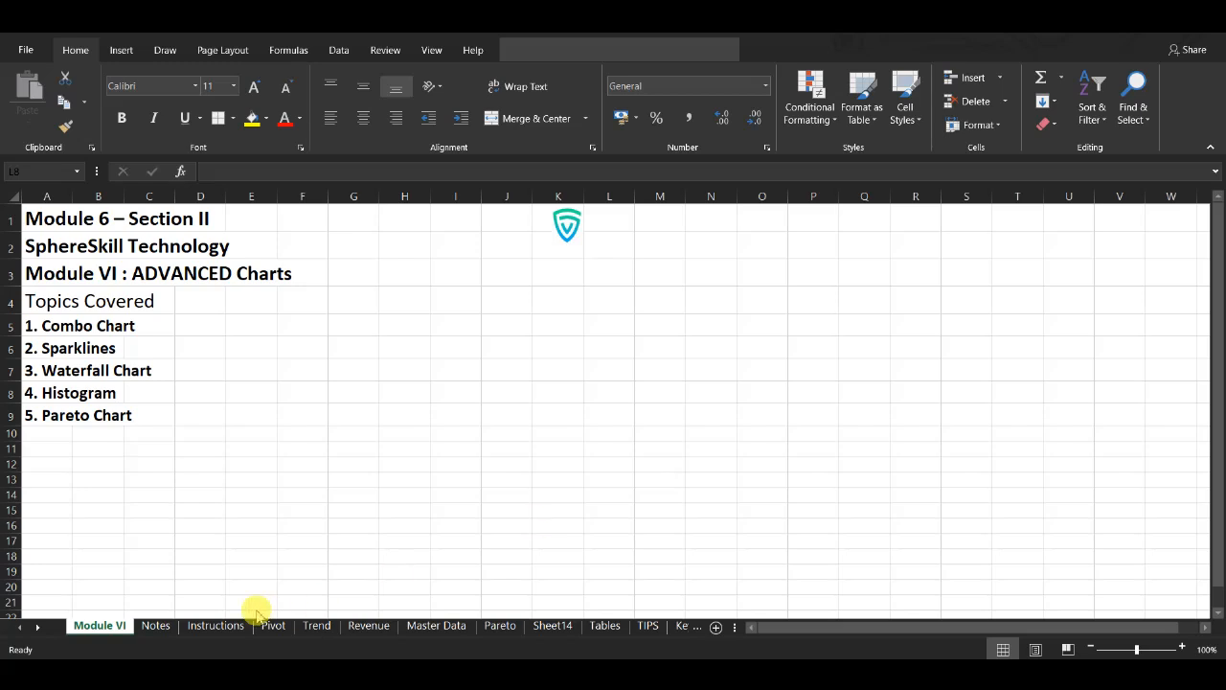
Read the Combo Chart section of the Notes sheet, covering its definition and the Revenue vs Profit use case
left_click(159, 628)
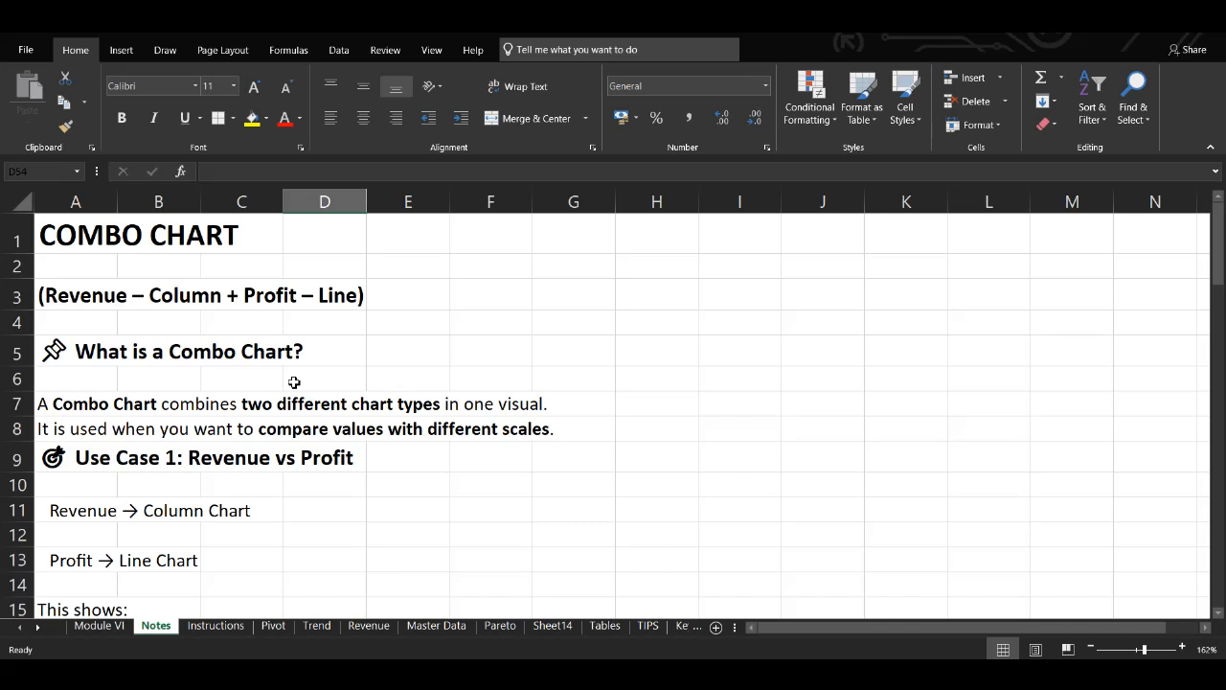
scroll(294, 383, "down", 1)
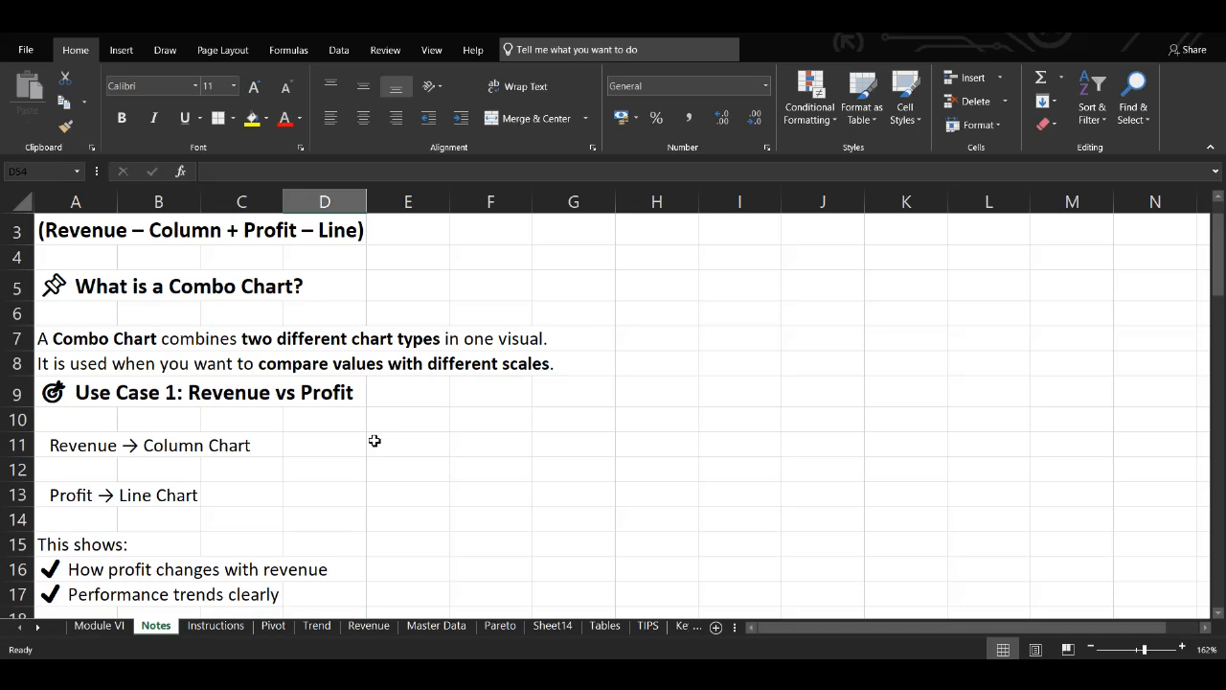
scroll(375, 440, "down", 4)
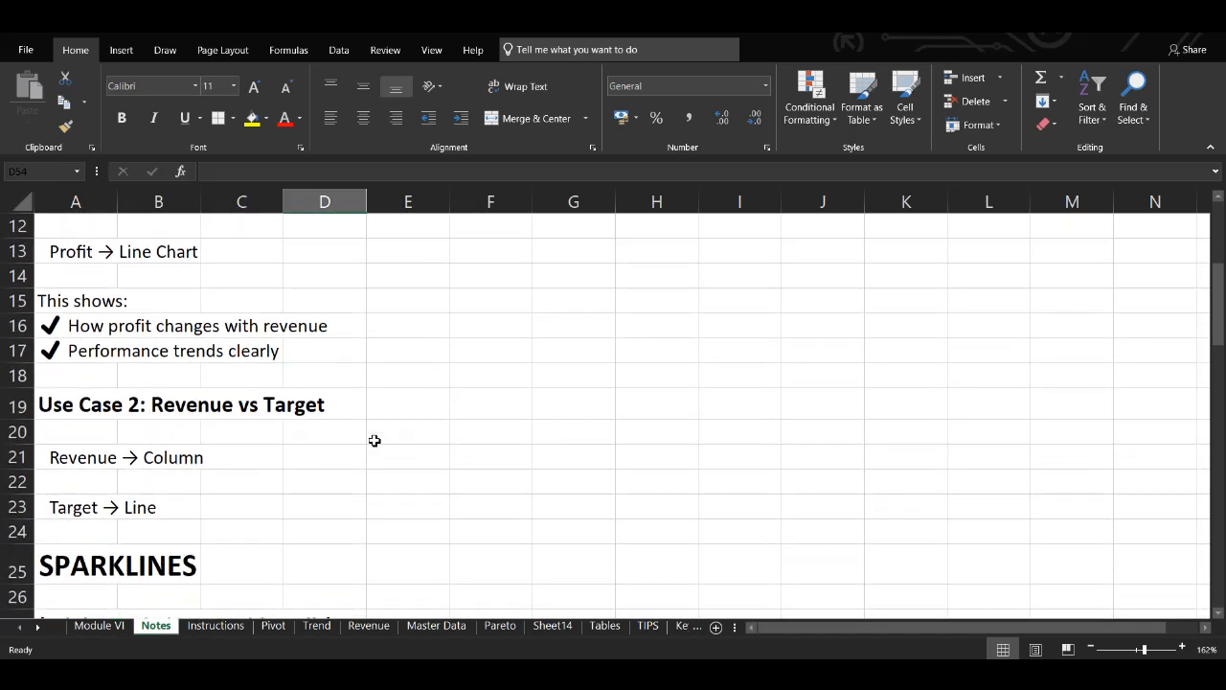
scroll(374, 440, "up", 3)
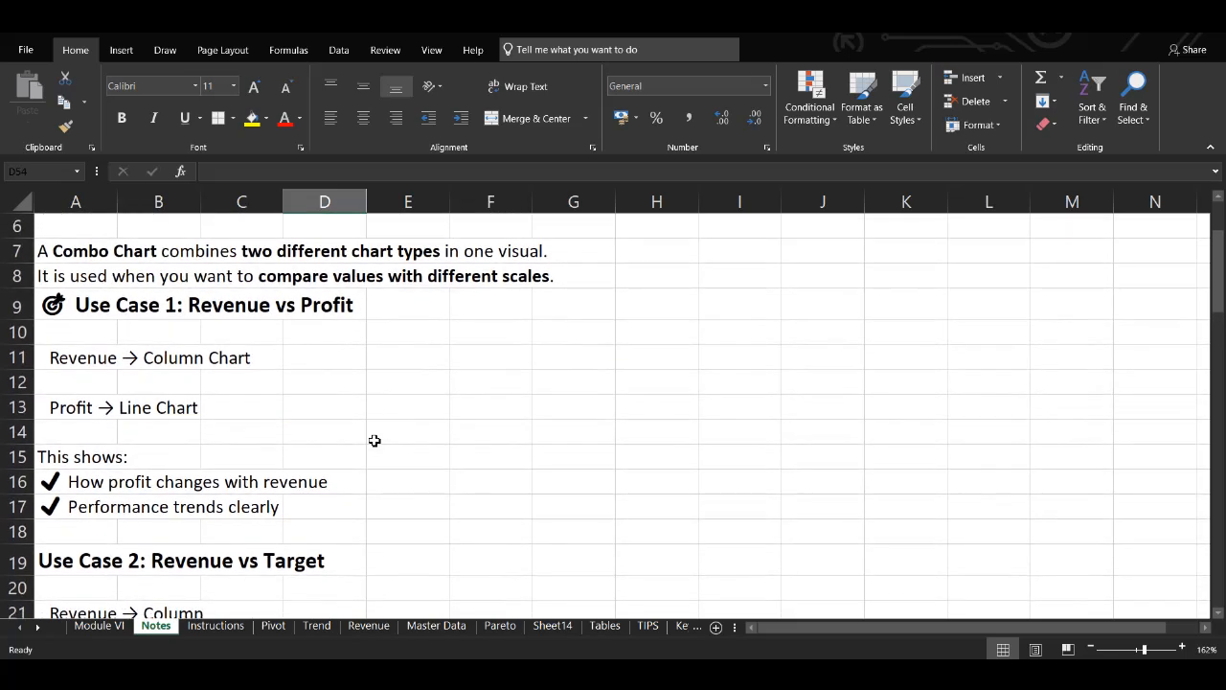
Create a PivotTable on a new sheet from the whole data table on the Master Data sheet
left_click(448, 627)
left_click(536, 339)
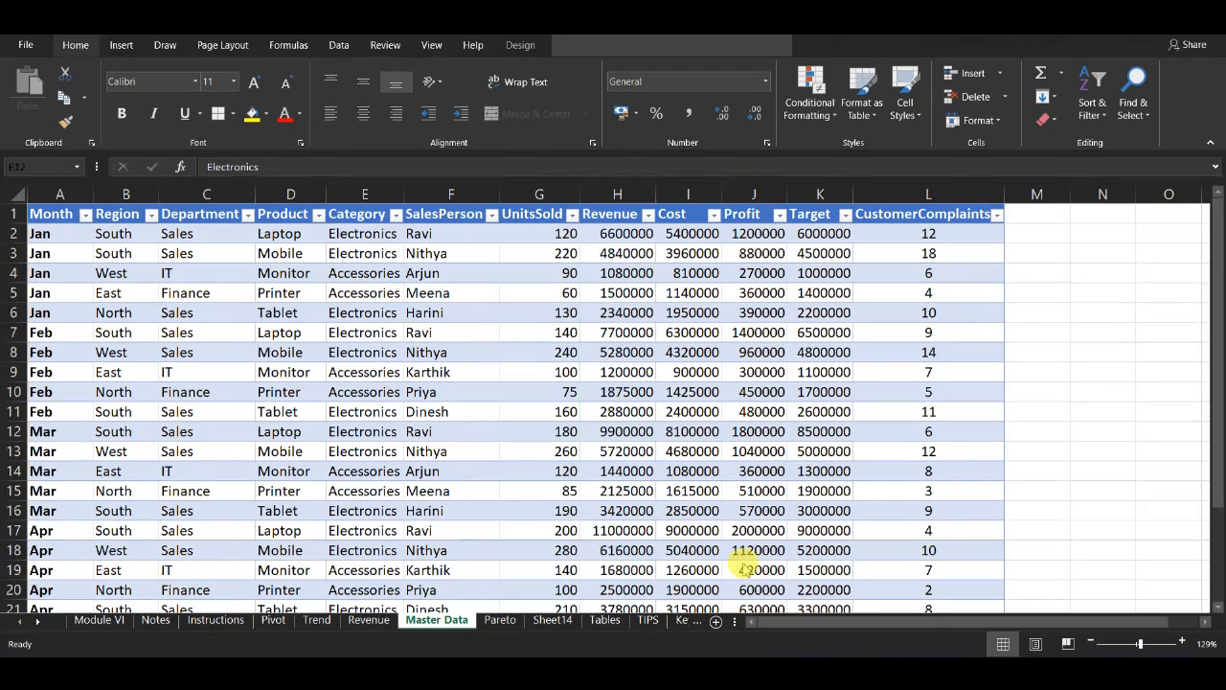
left_click(51, 215)
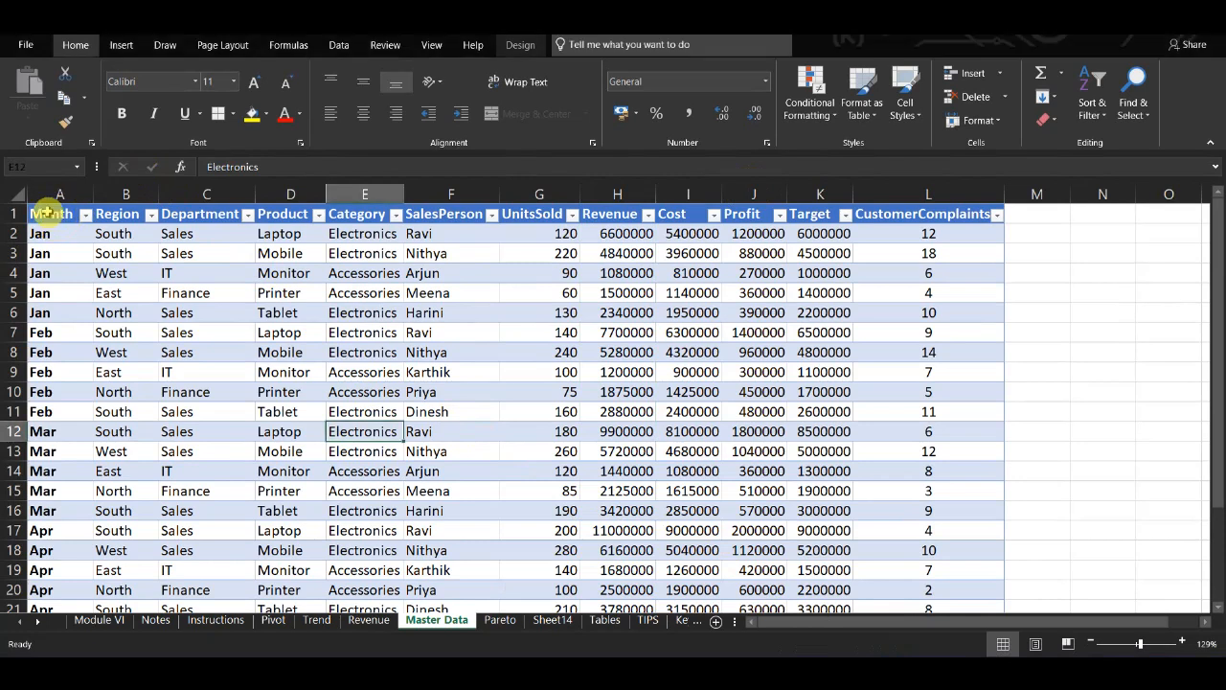
key("ctrl+shift+Right")
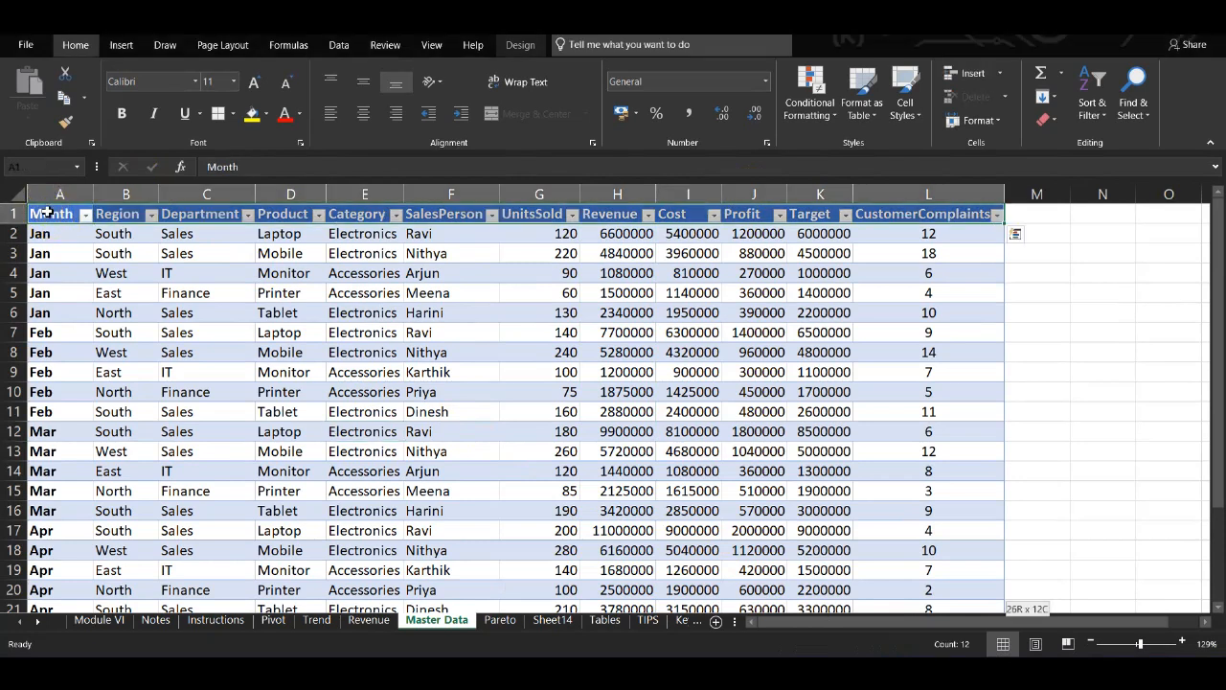
key("ctrl+shift+Down")
left_click(120, 45)
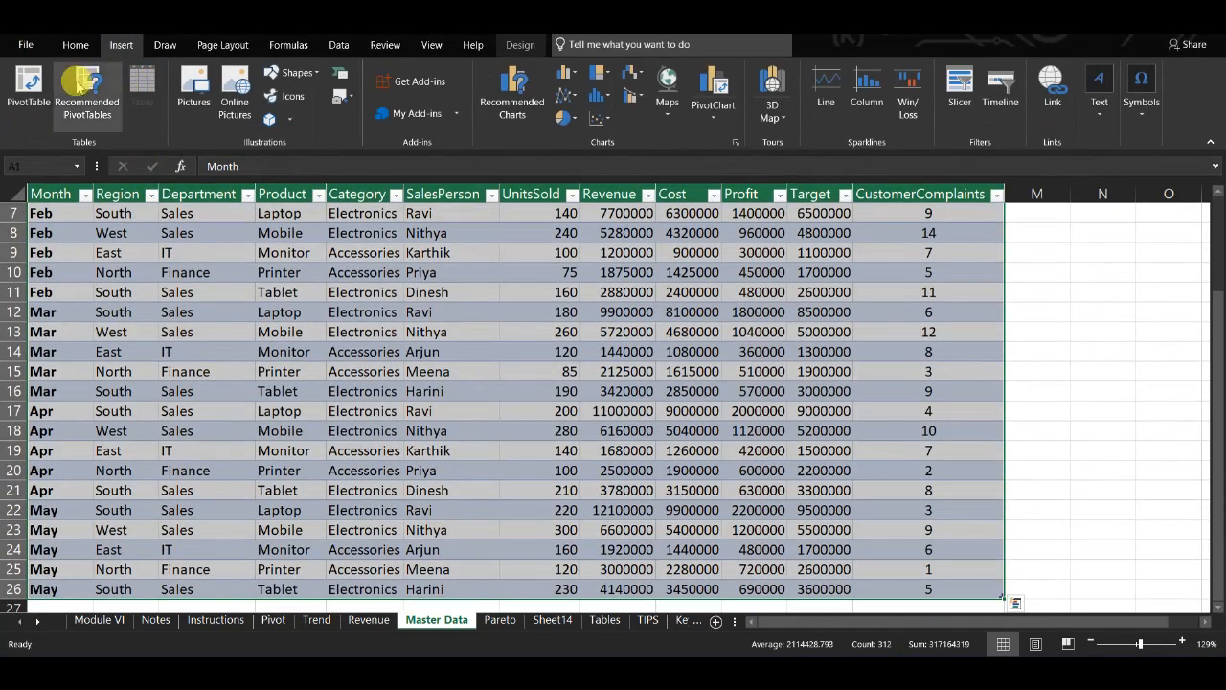
left_click(39, 86)
left_click(996, 440)
Put Month in the PivotTable's rows with Revenue and Profit as summed values, and close the field list
left_click(771, 279)
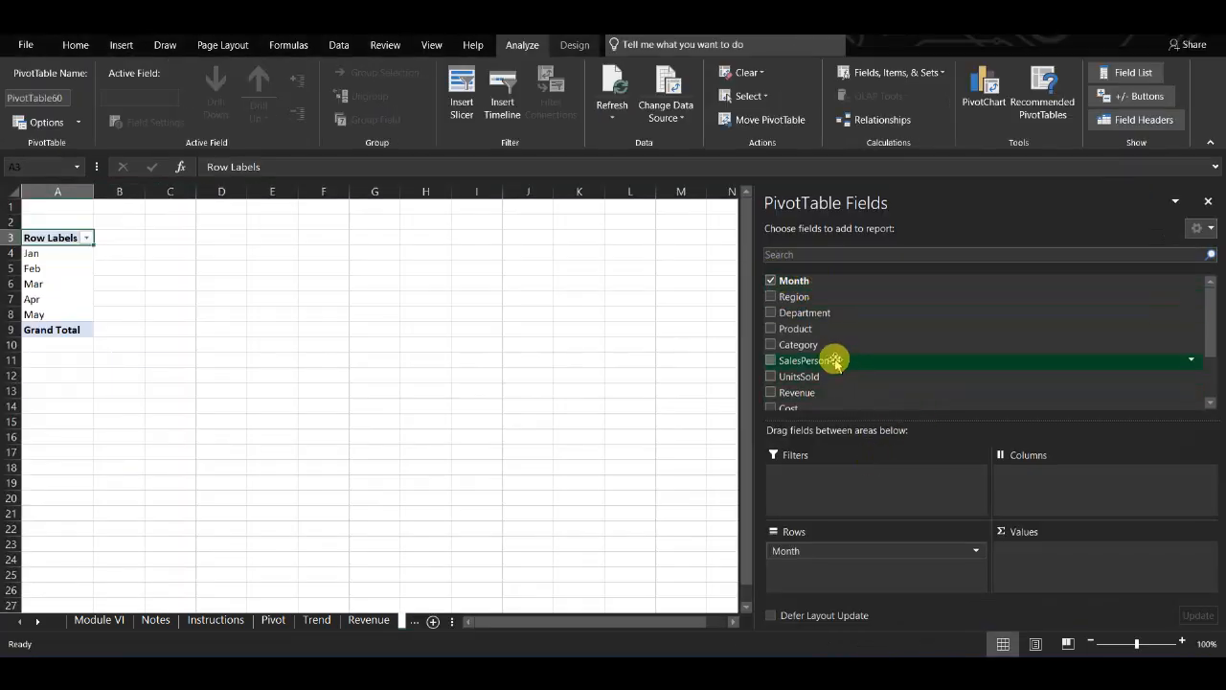
scroll(833, 360, "down", 2)
left_click(770, 317)
left_click(770, 349)
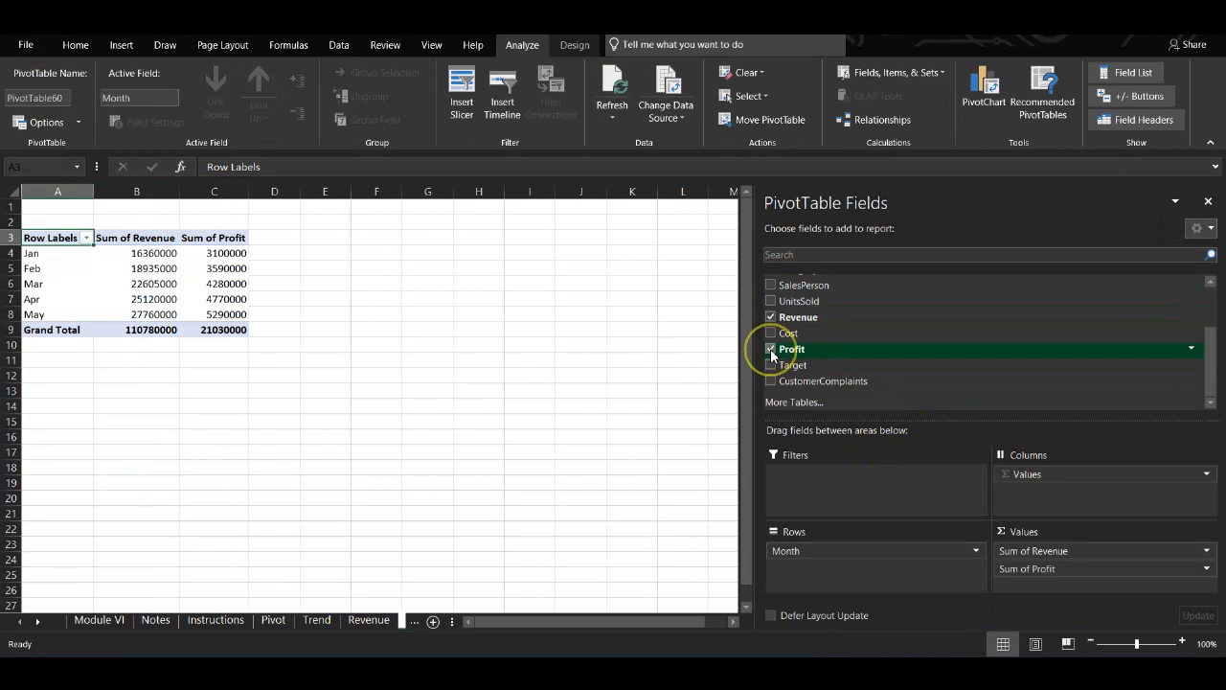
left_click(1207, 201)
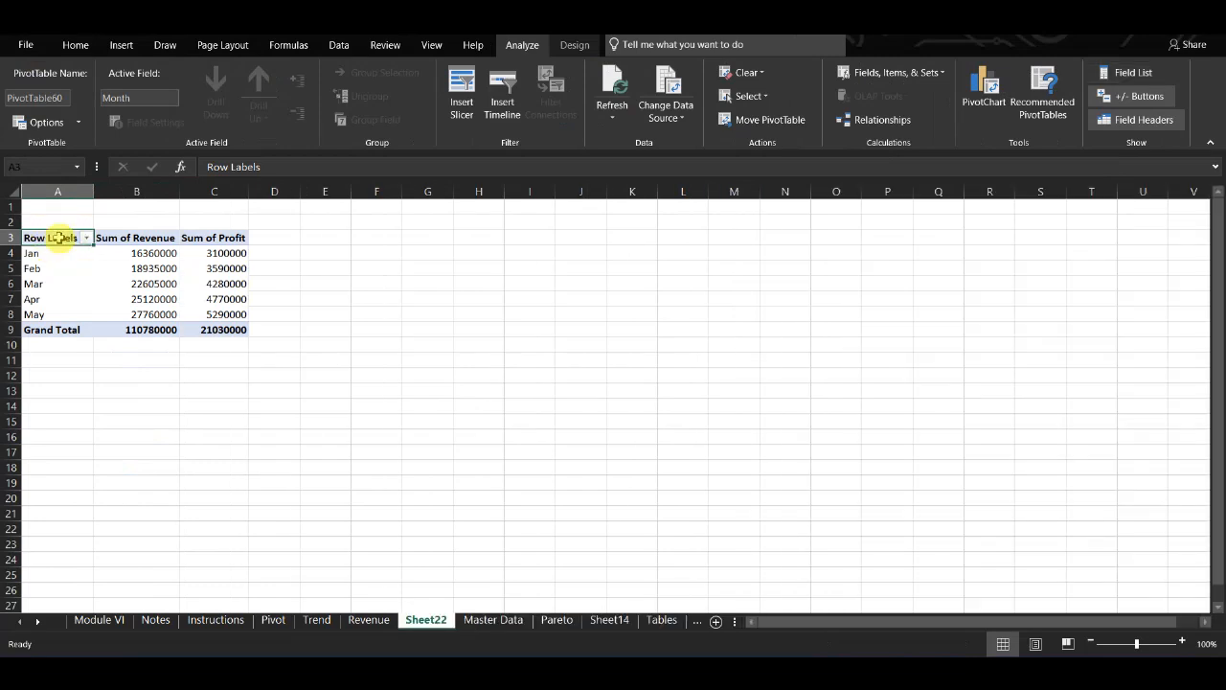
Insert a combo chart from the whole PivotTable, with revenue as clustered columns and profit as a line
key("ctrl+shift+Down")
key("ctrl+shift+Right")
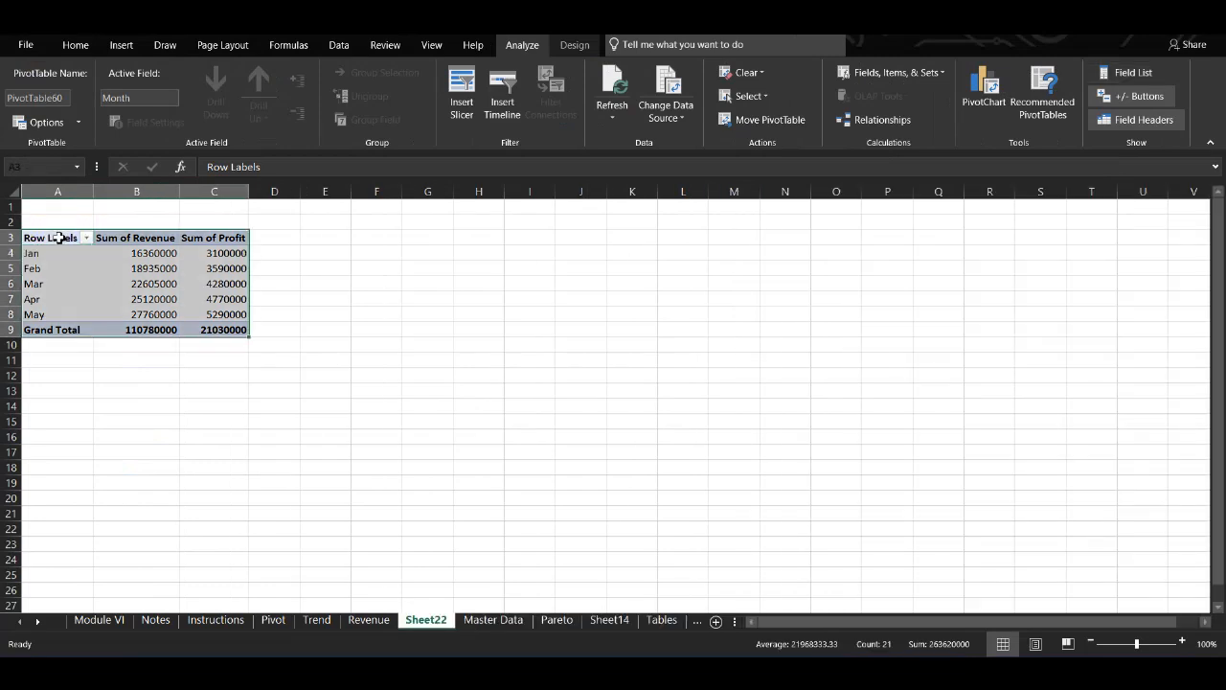
left_click(132, 43)
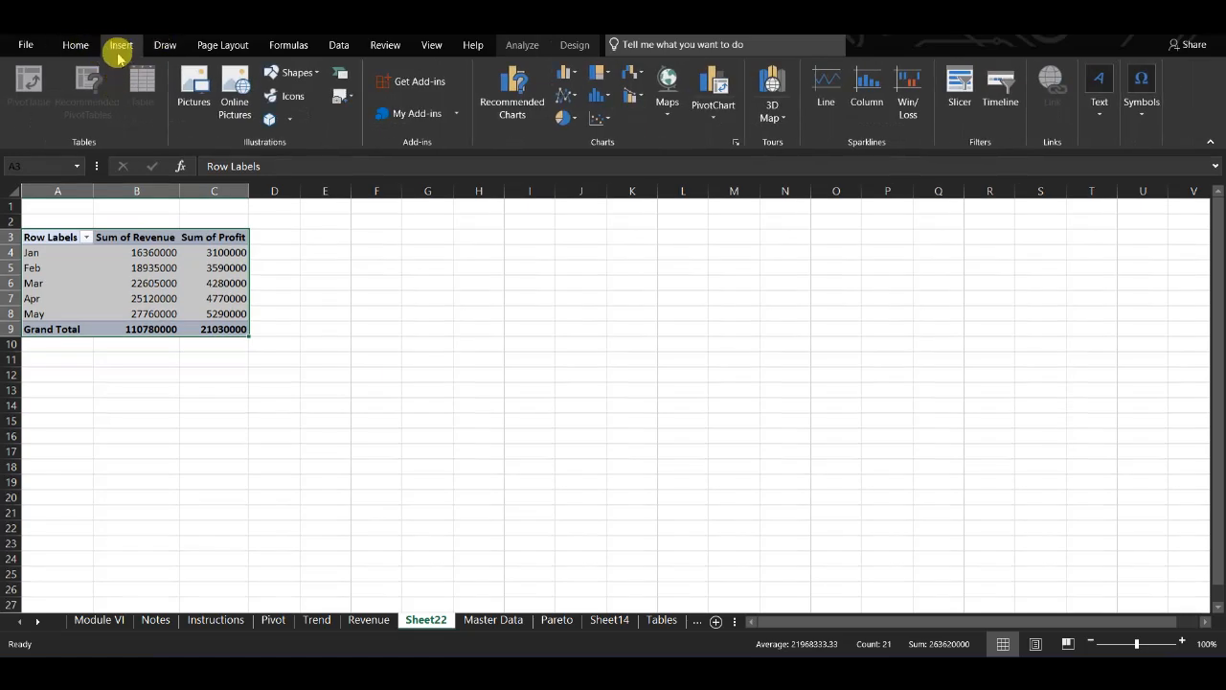
left_click(634, 102)
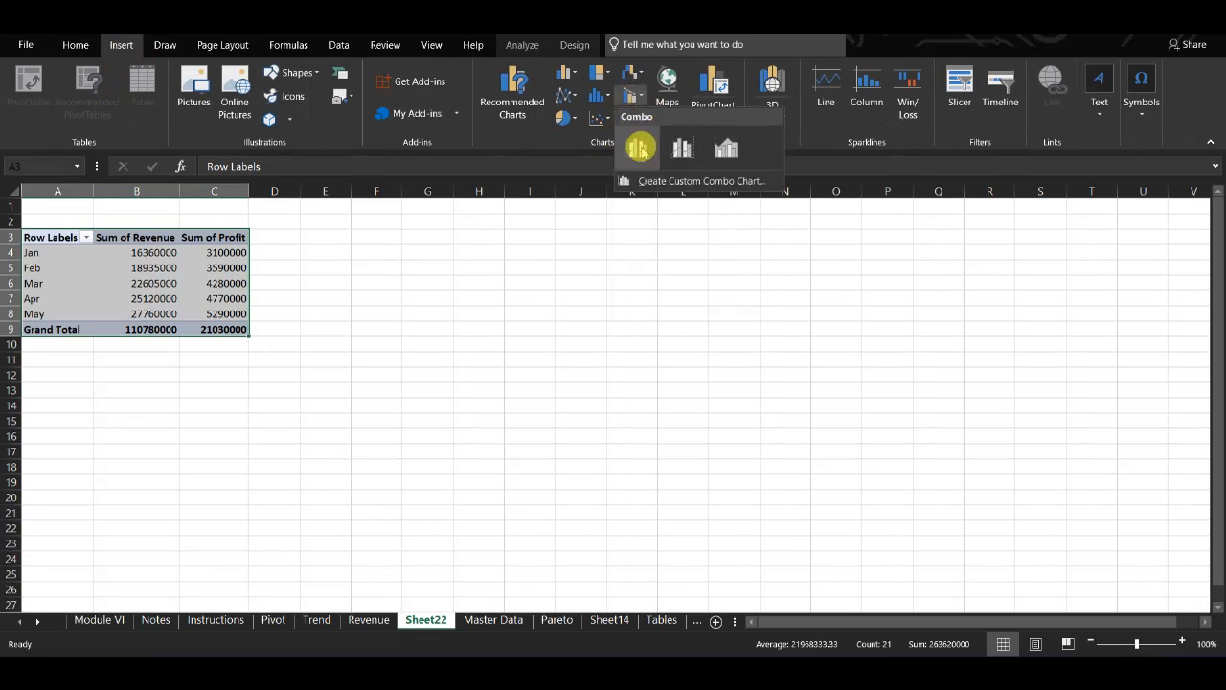
left_click(639, 149)
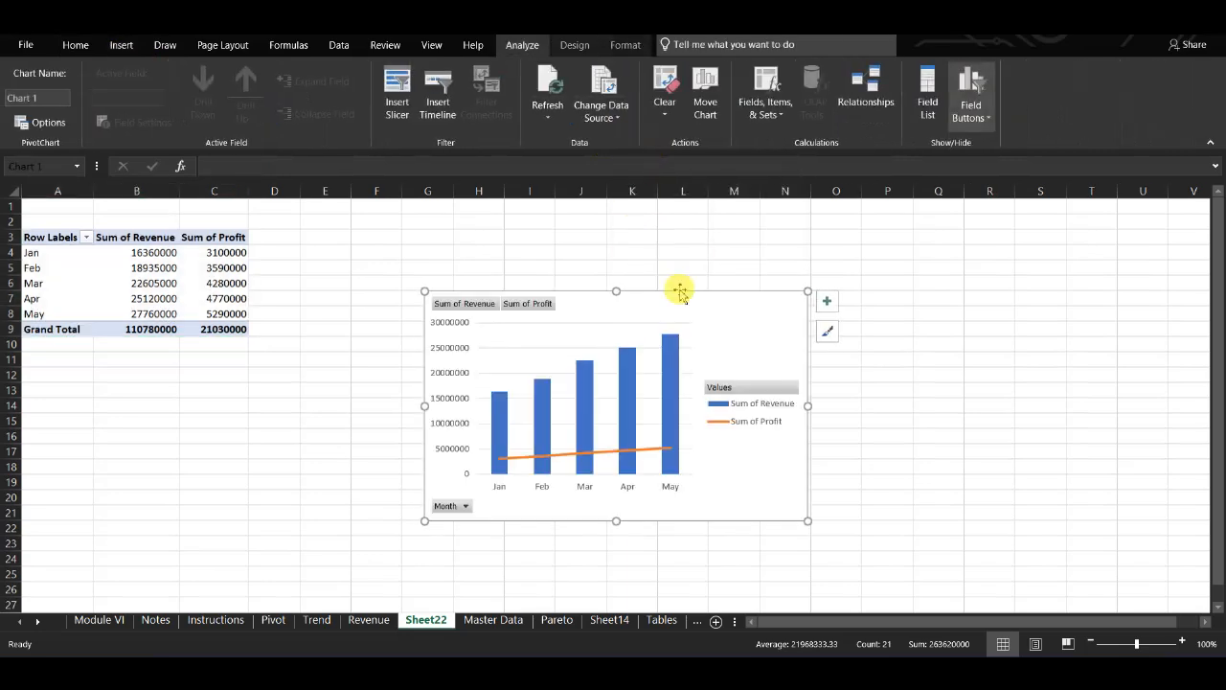
Move the Revenue and Profit combo chart beside the PivotTable and enlarge it to about column R and row 24
left_click_drag(680, 290, 542, 217)
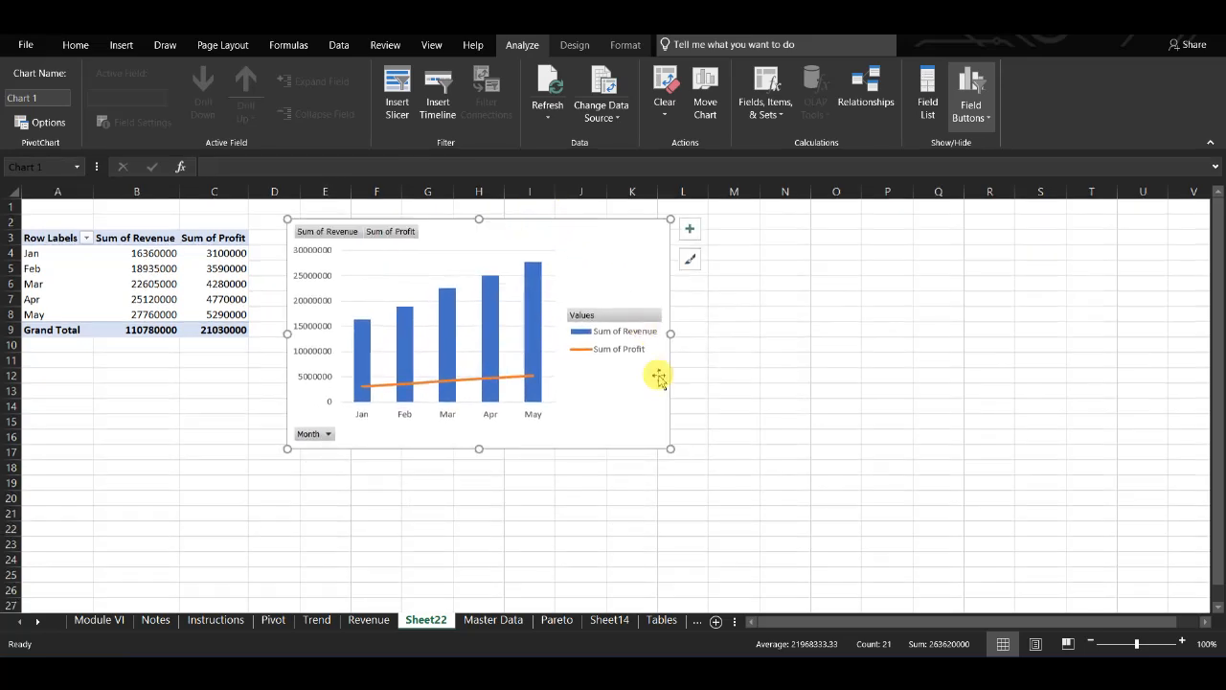
left_click_drag(669, 447, 979, 553)
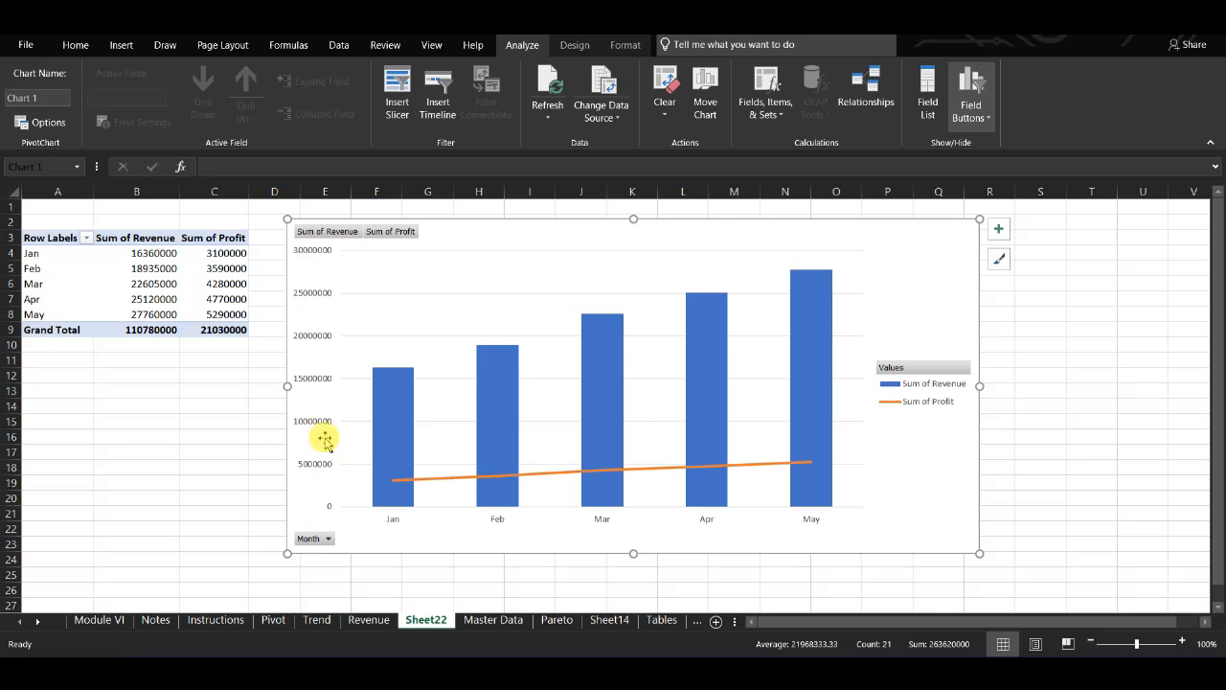
mouse_move(400, 484)
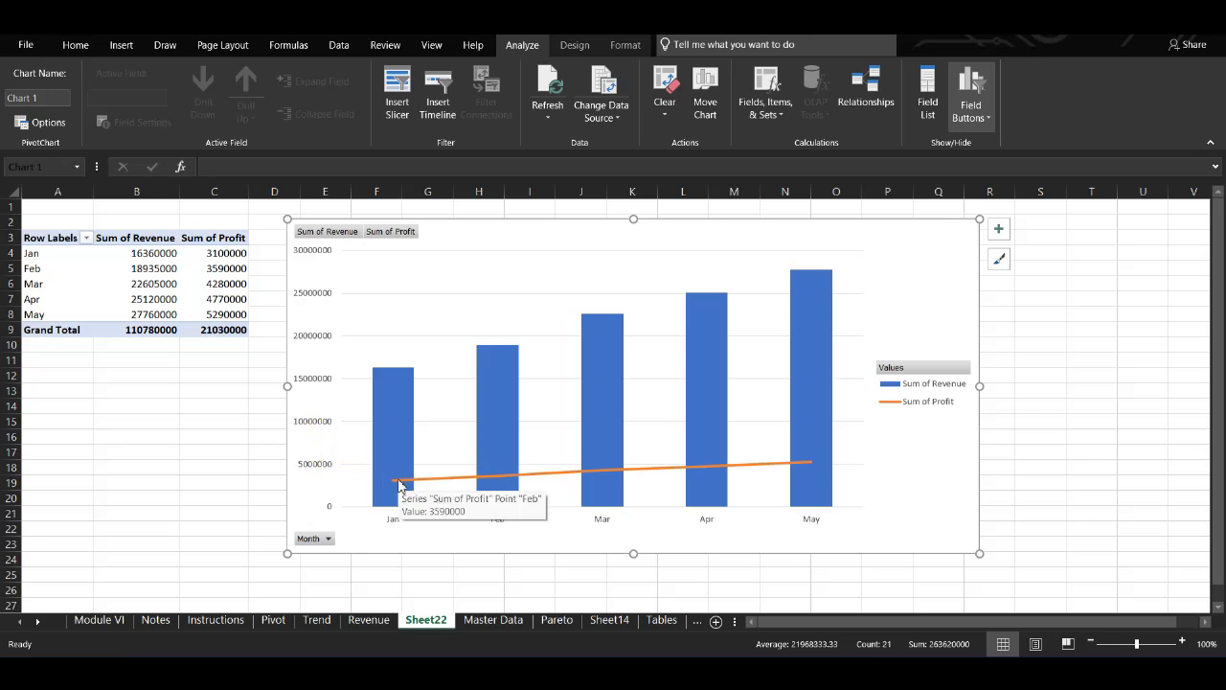
mouse_move(392, 438)
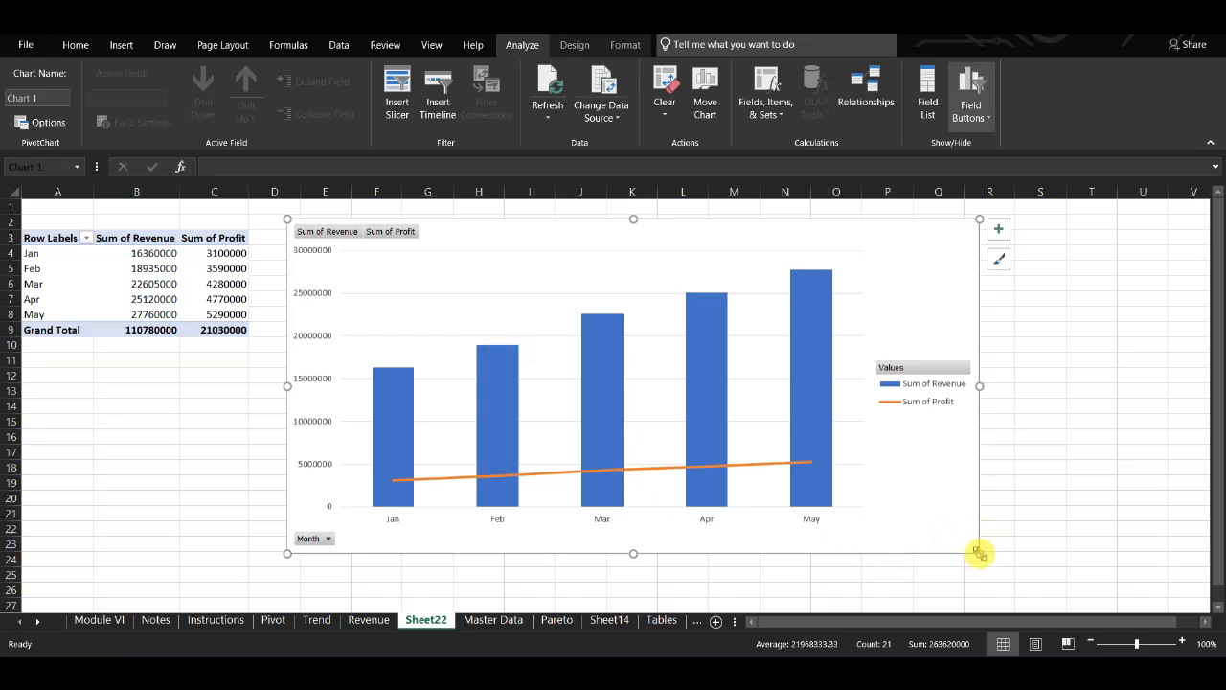
left_click_drag(975, 552, 999, 564)
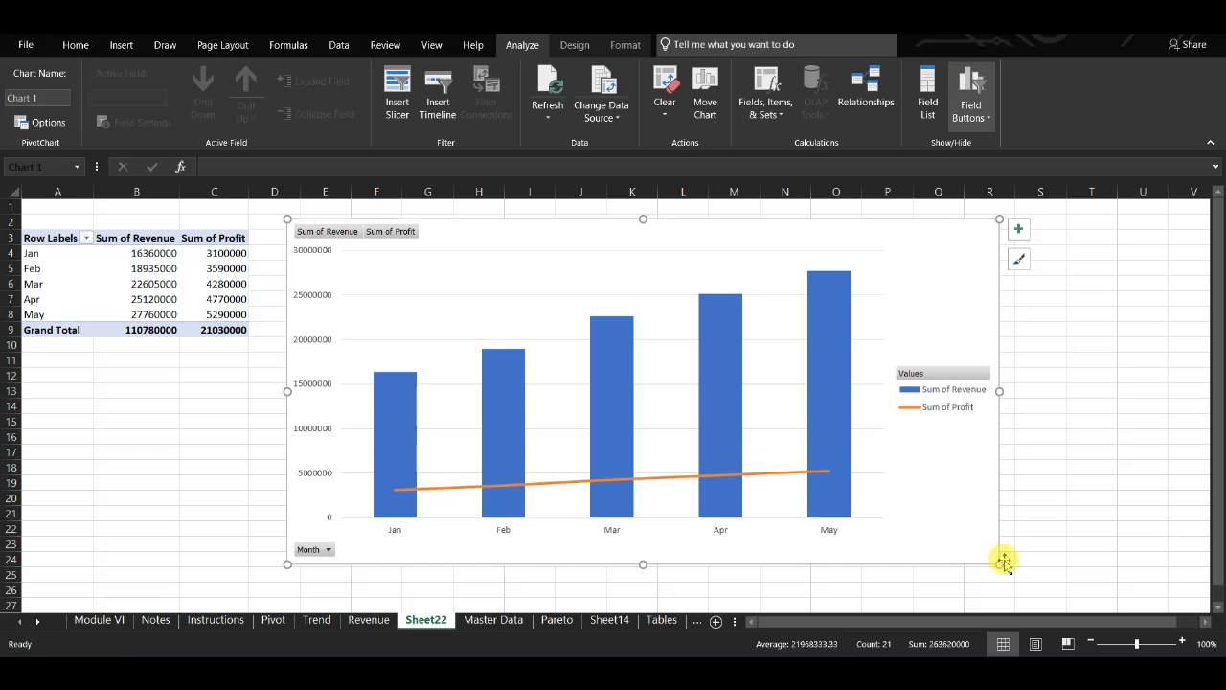
left_click(969, 542)
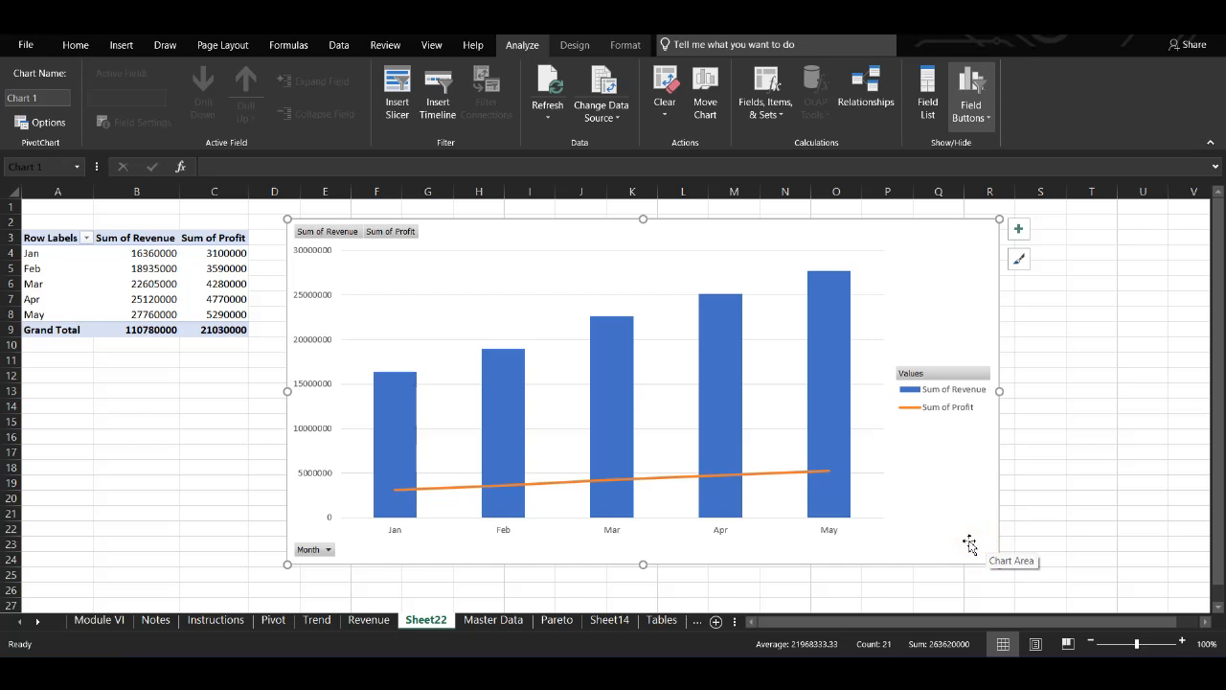
Check Use Case 2, Revenue vs Target, on the Notes sheet and look at the Revenue sheet
left_click(932, 226)
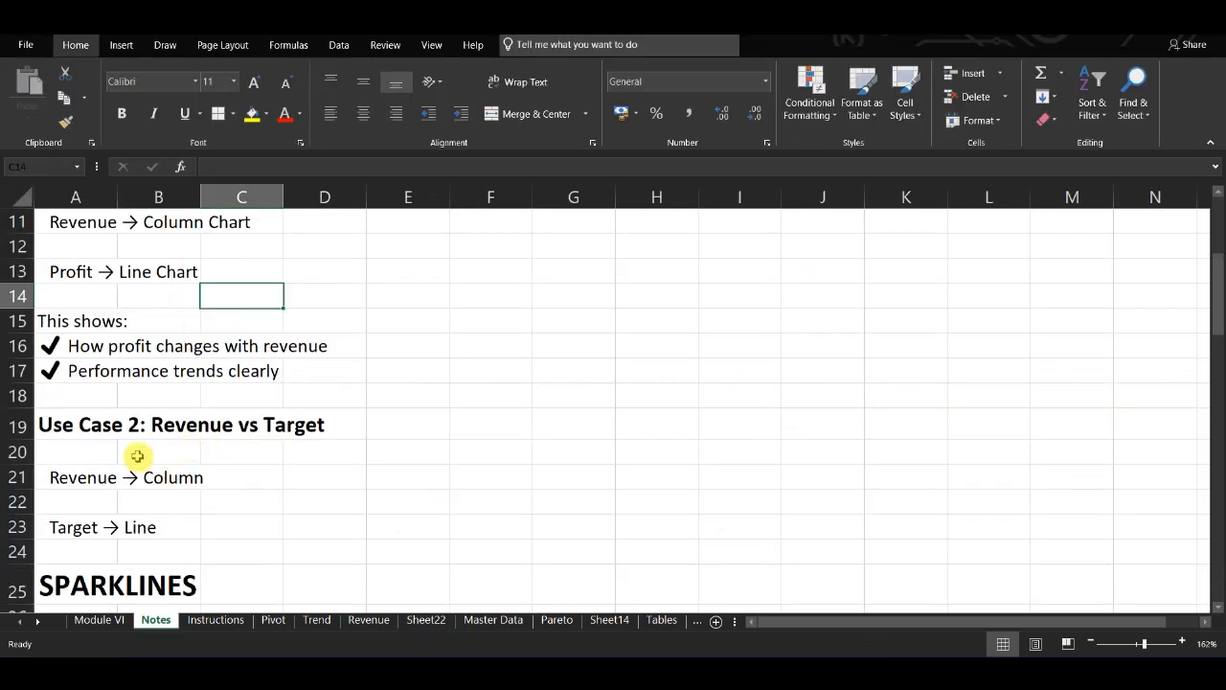
left_click(158, 424)
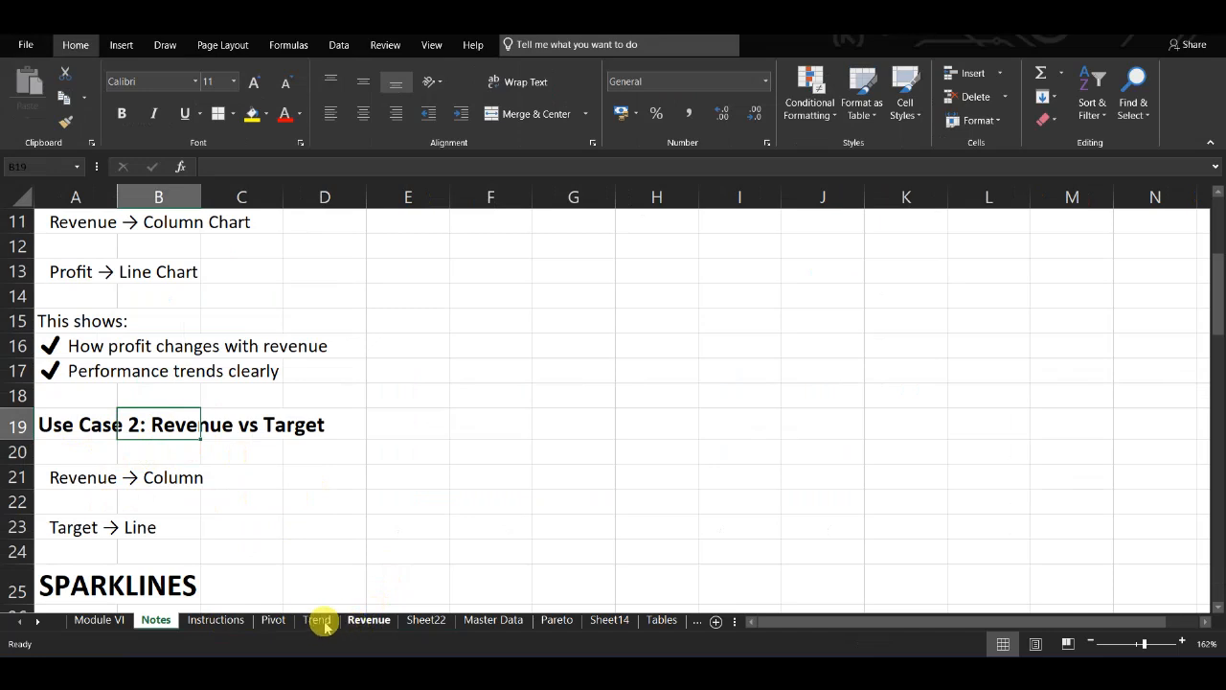
left_click(377, 622)
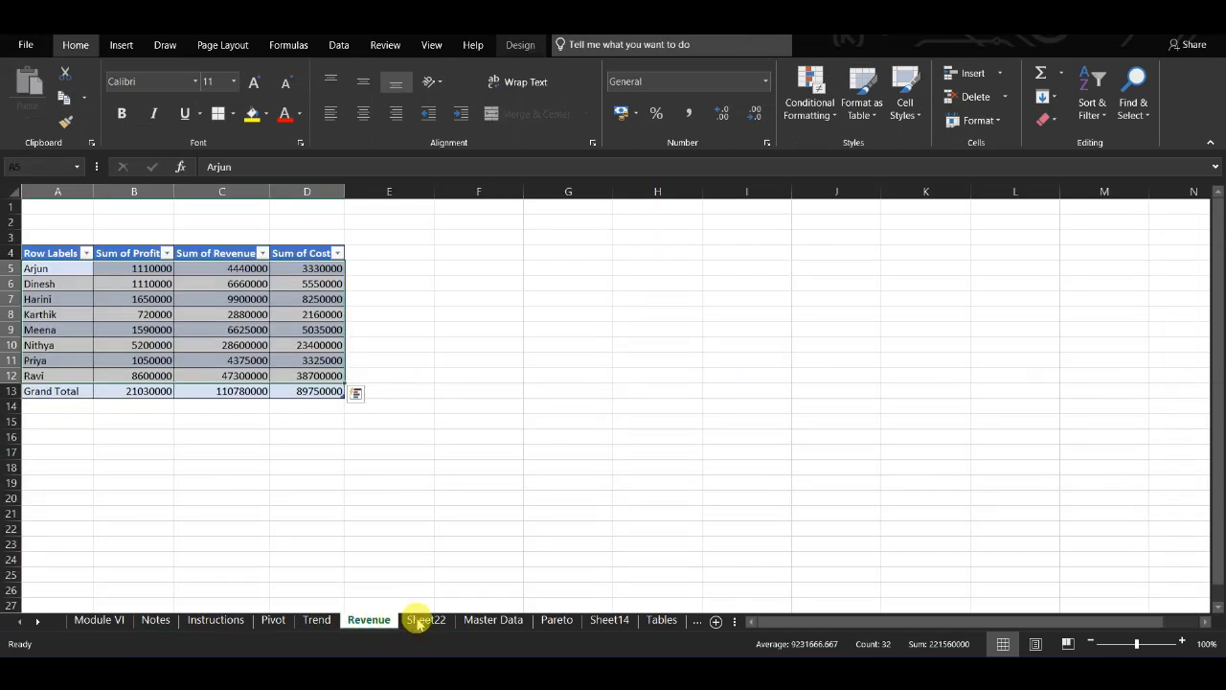
Create another PivotTable on a new sheet from the Master Data table
left_click(483, 620)
left_click(121, 45)
left_click(29, 84)
left_click(992, 441)
Put Month in the PivotTable's rows with Revenue and Target as summed values, and close the field list
left_click(771, 281)
left_click(771, 393)
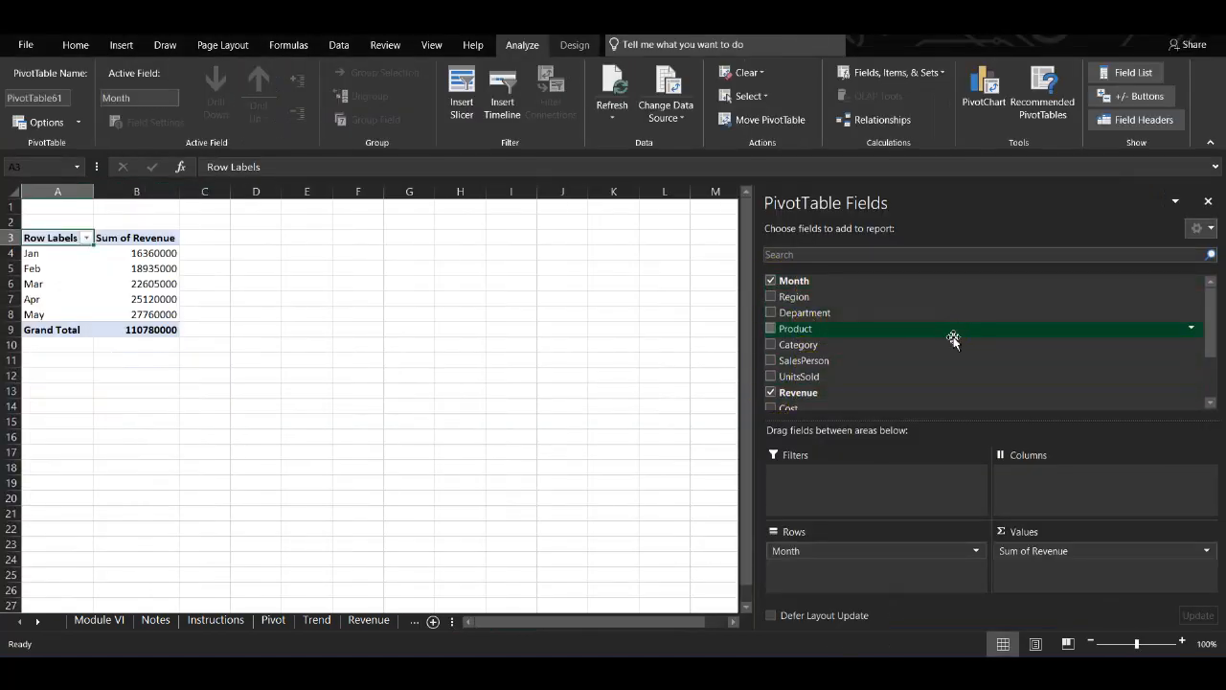
scroll(952, 336, "down", 3)
left_click(771, 365)
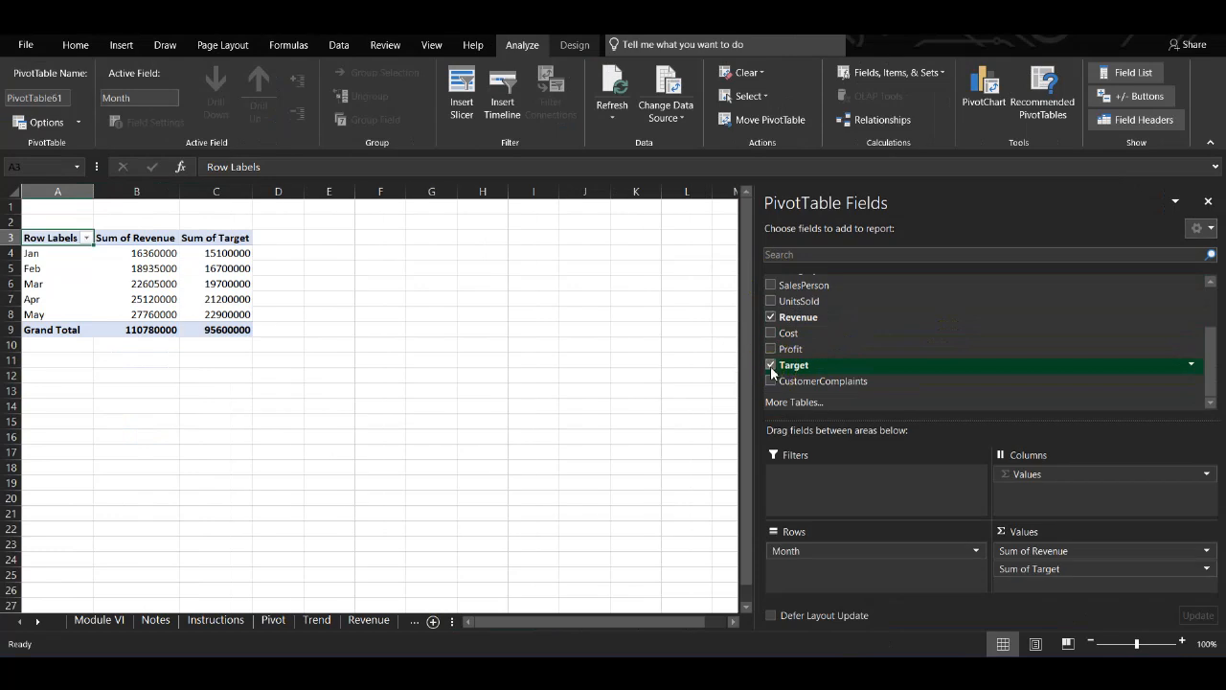
left_click(1206, 203)
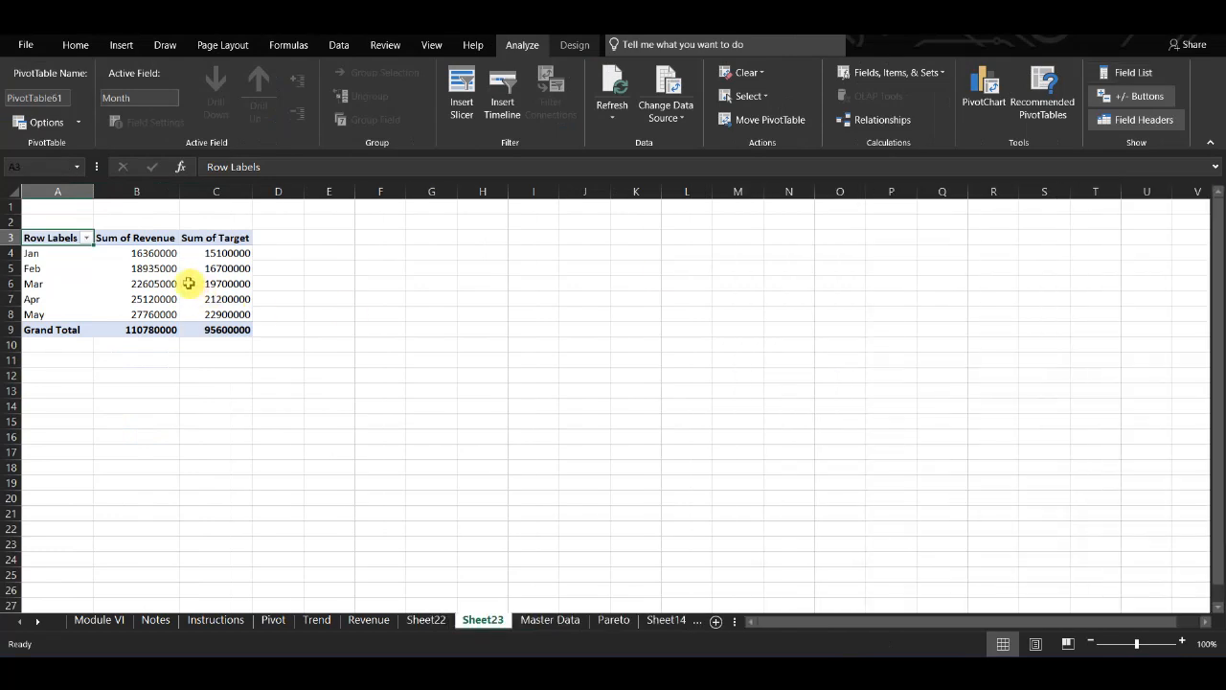
Insert an area and clustered column combo chart of monthly revenue and target from the PivotTable, enlarged beside the table
key("ctrl+shift+Down")
key("ctrl+shift+Right")
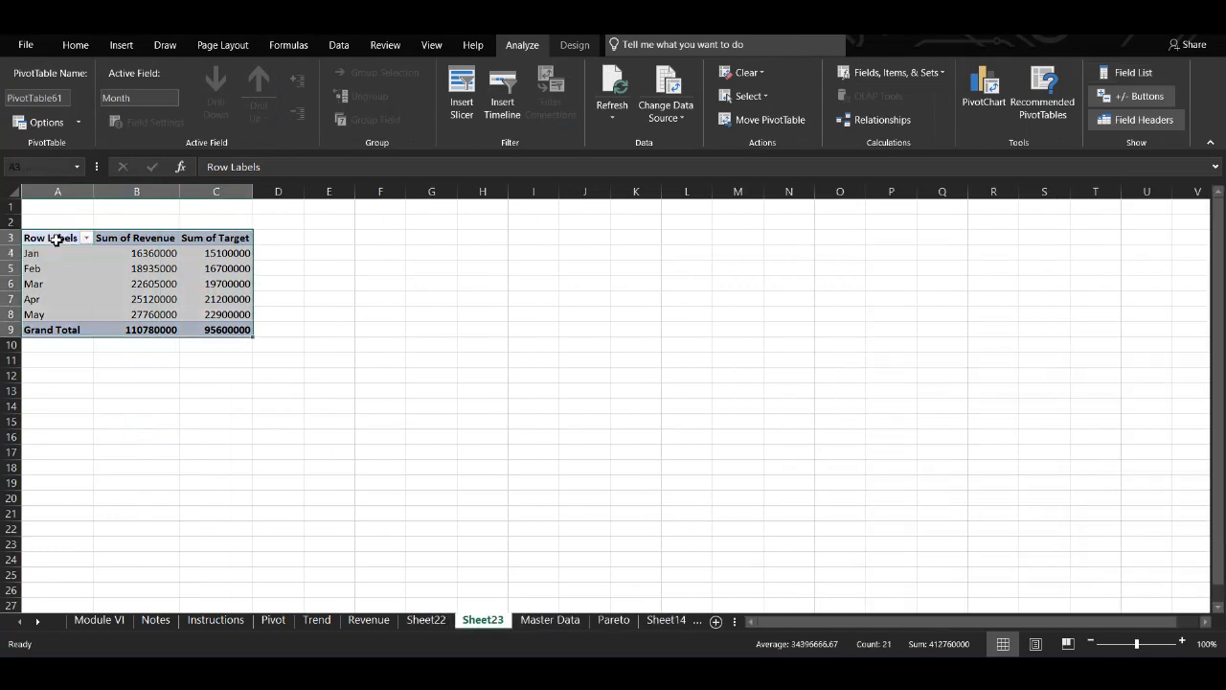
left_click(78, 46)
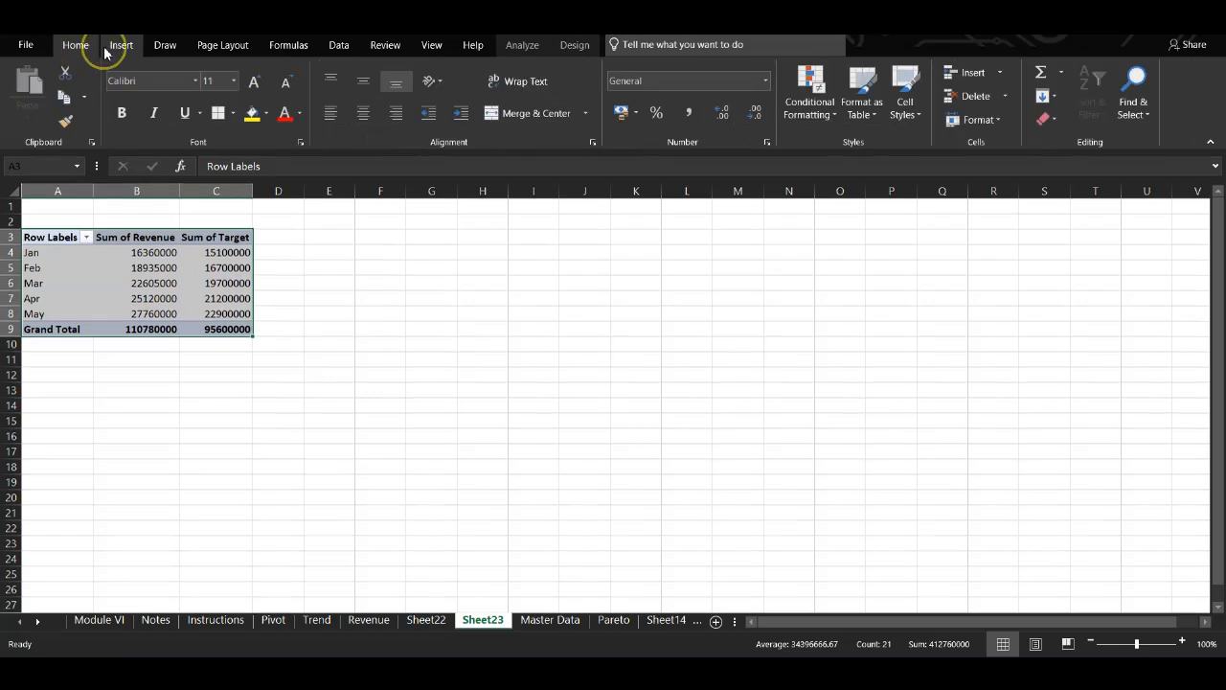
left_click(114, 46)
left_click(632, 95)
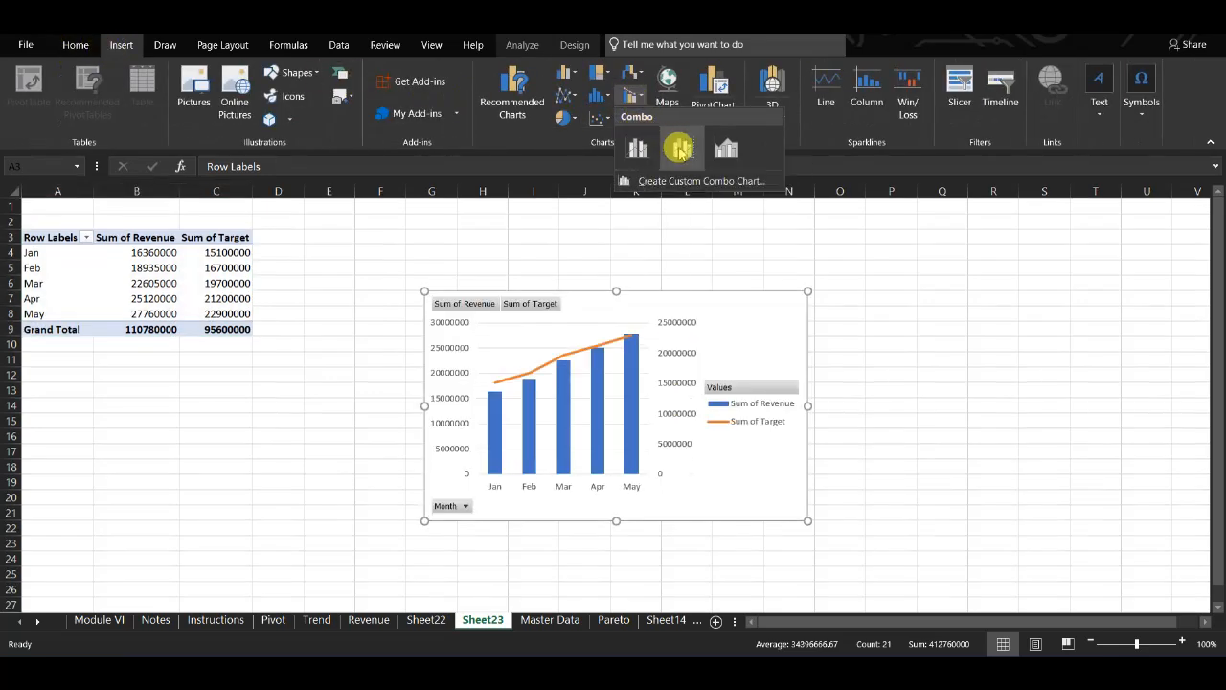
left_click(728, 151)
left_click(555, 539)
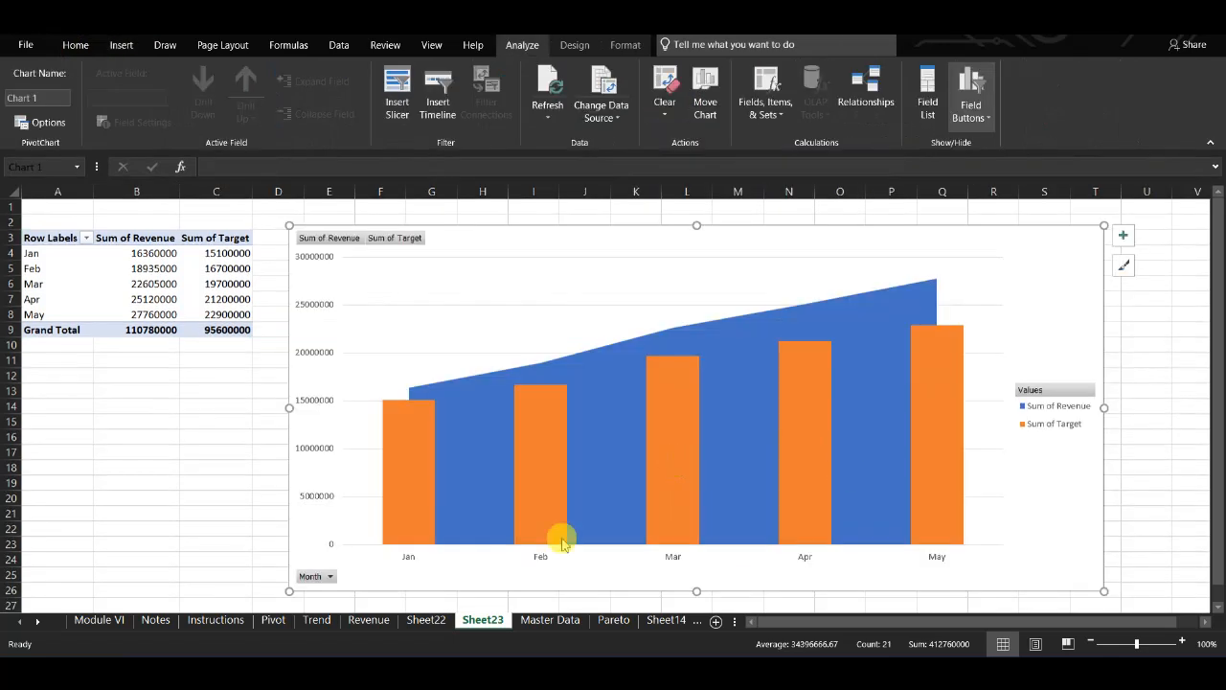
Examine the chart's revenue area against the target columns for January and February
left_click(561, 364)
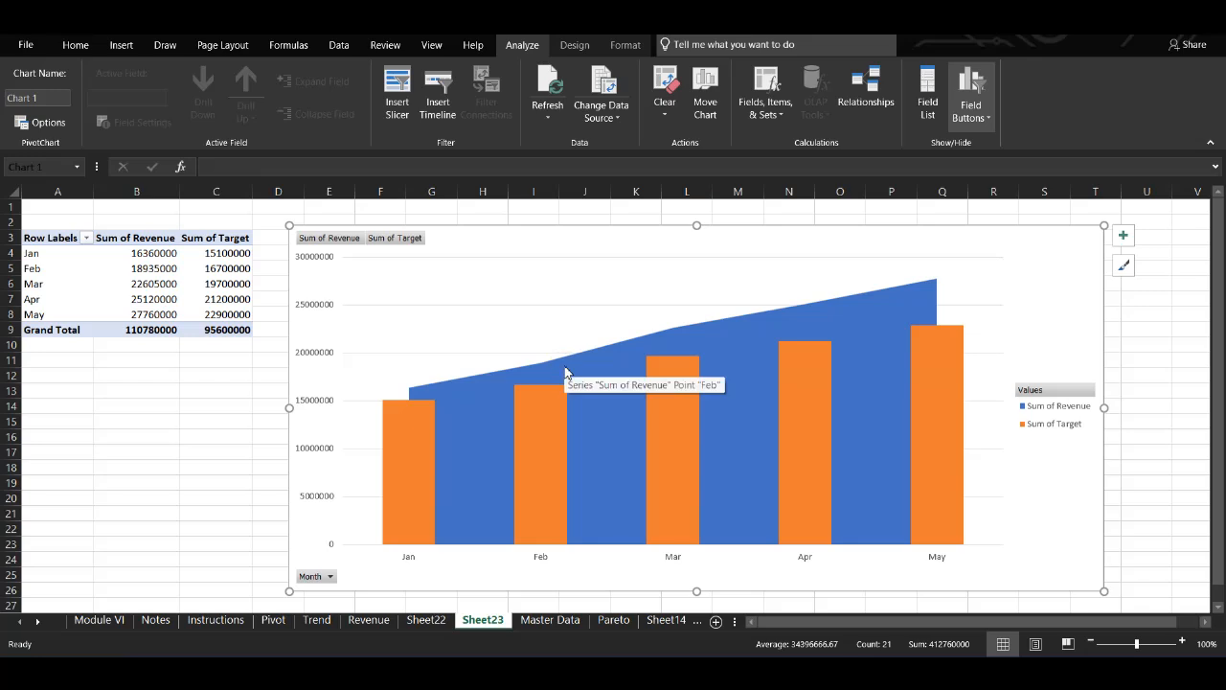
left_click(566, 371)
left_click(565, 371)
left_click(416, 391)
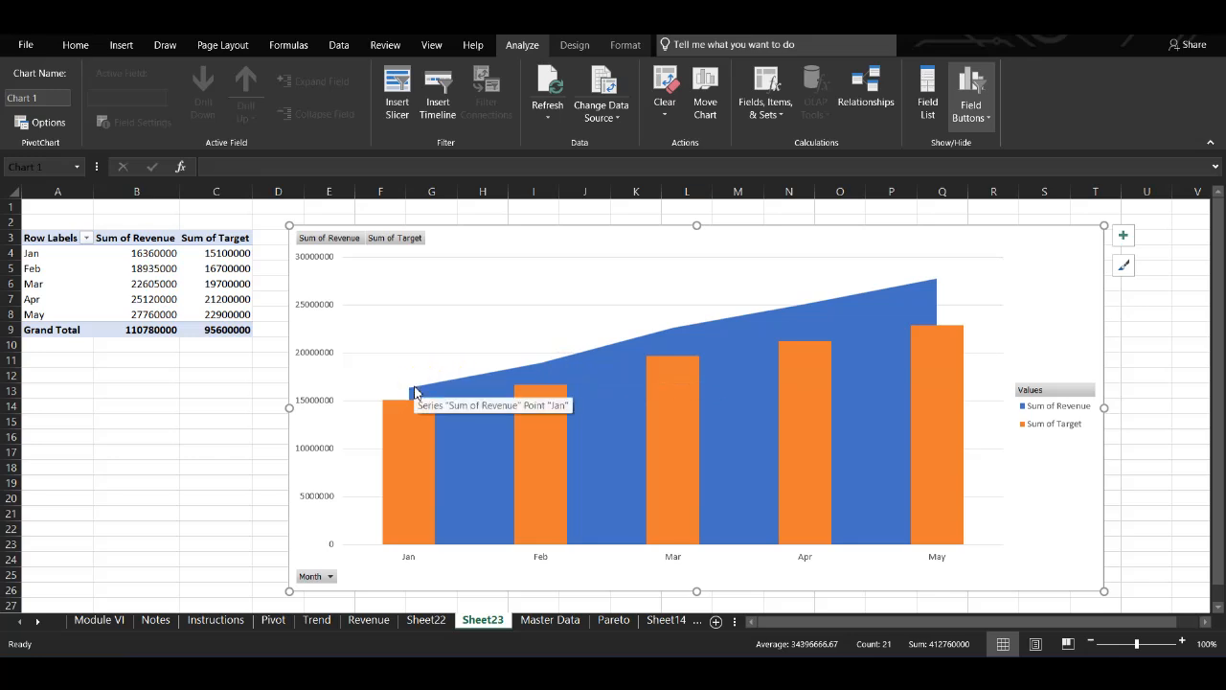
left_click(406, 403)
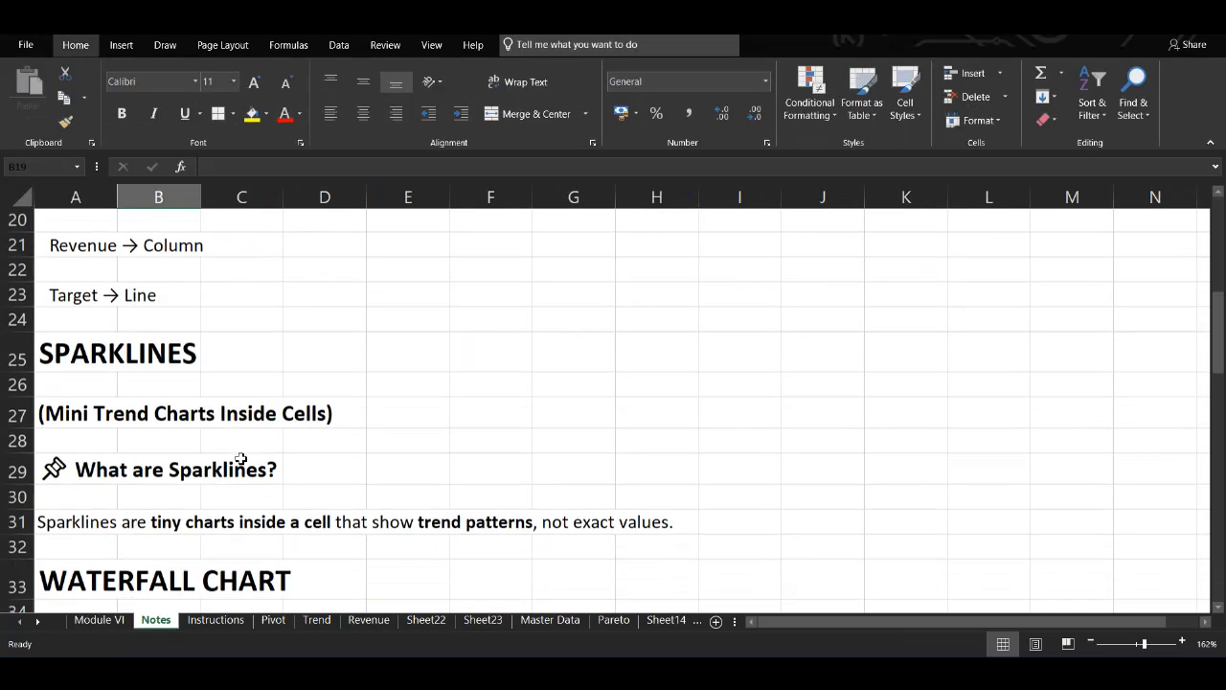
Read the sparklines section of the notes and open the Trend sheet with the monthly profit PivotTable
scroll(169, 468, "down", 1)
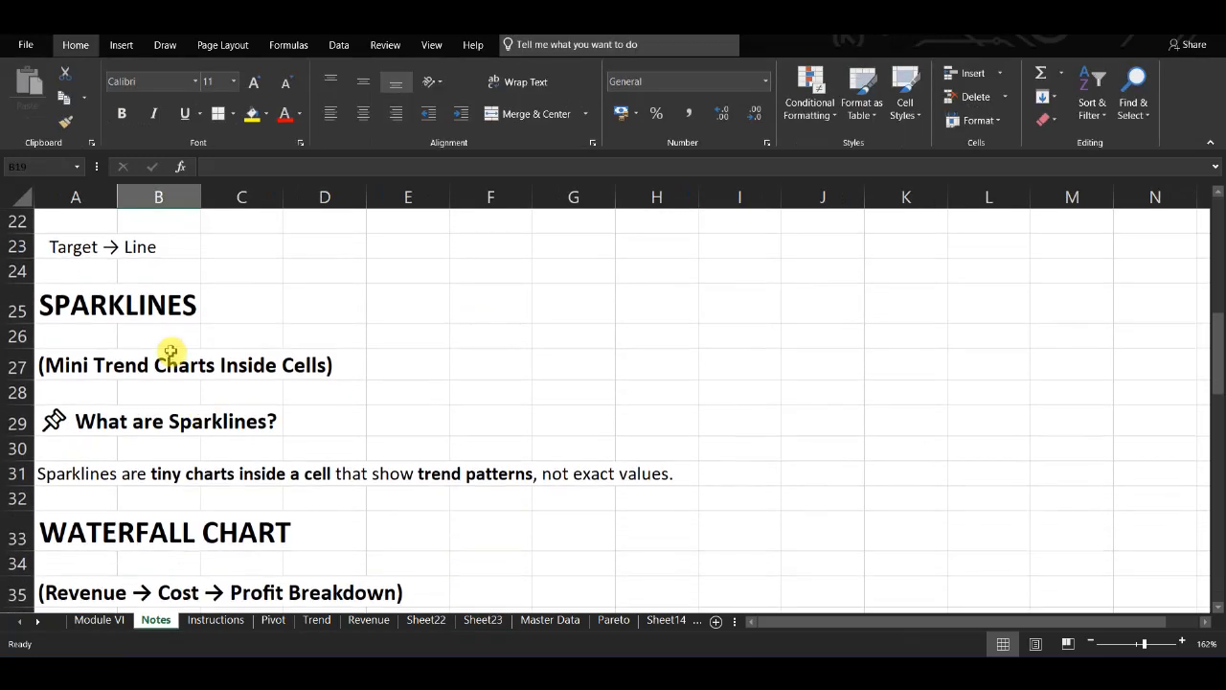
left_click(84, 304)
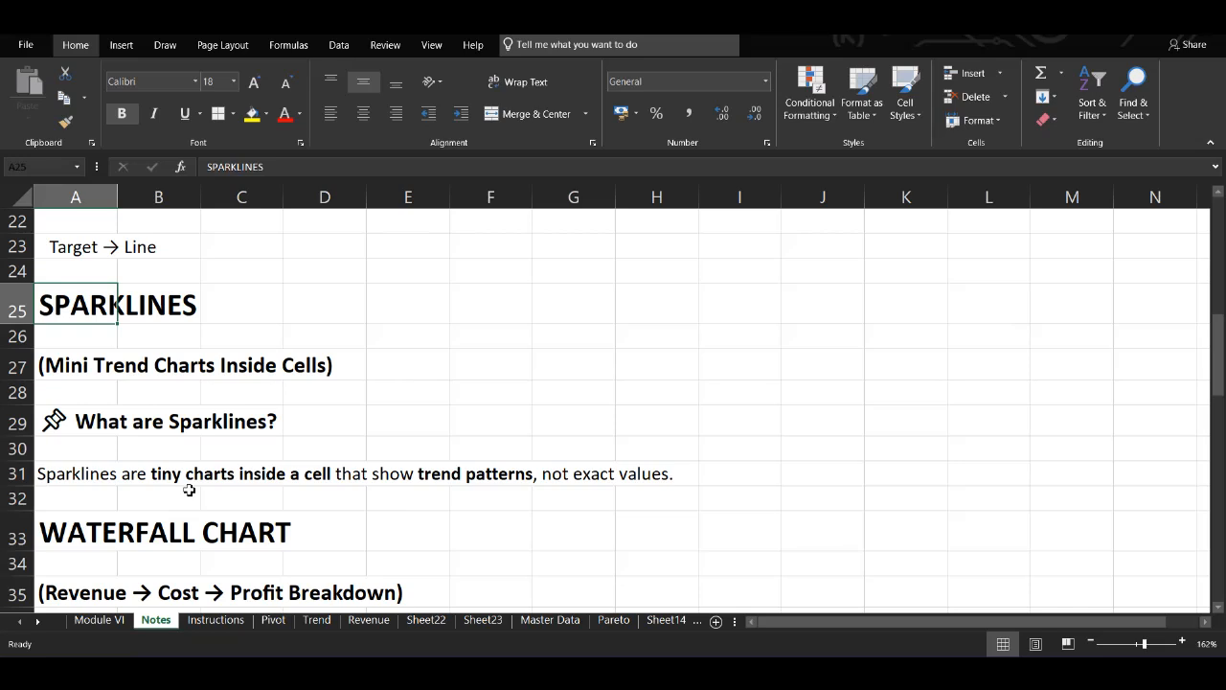
left_click(335, 624)
left_click(297, 451)
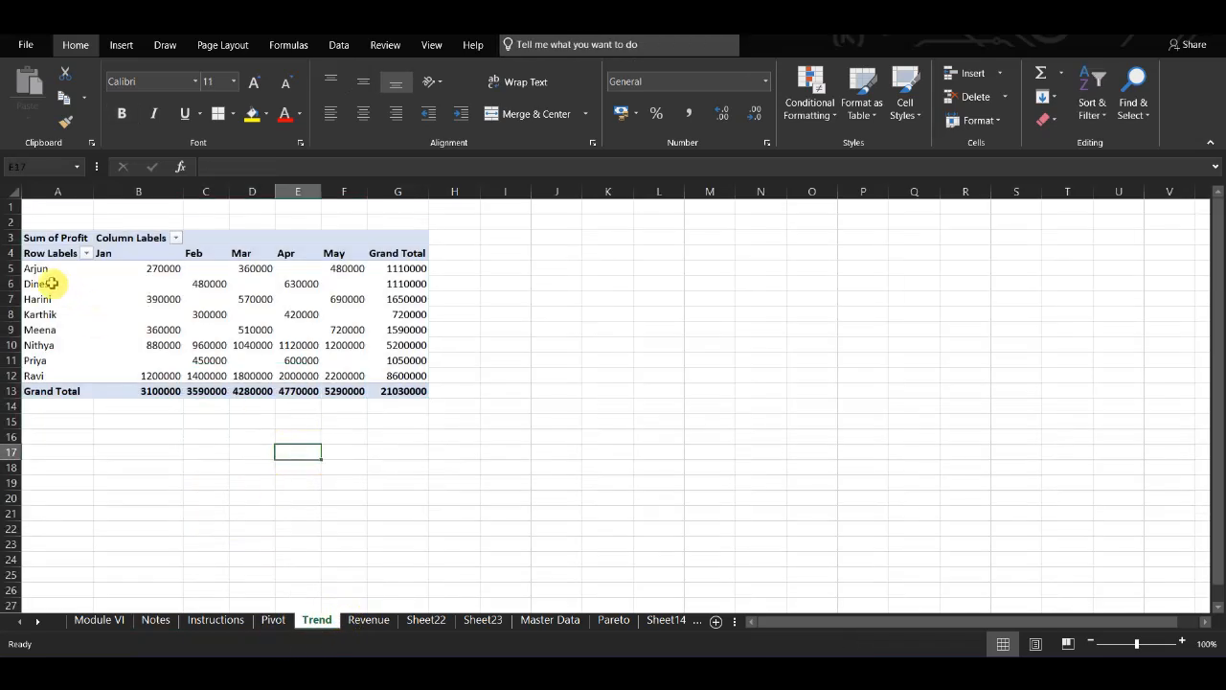
Examine the first salesperson's monthly profit values and the empty cell beside the row's grand total
left_click(44, 268)
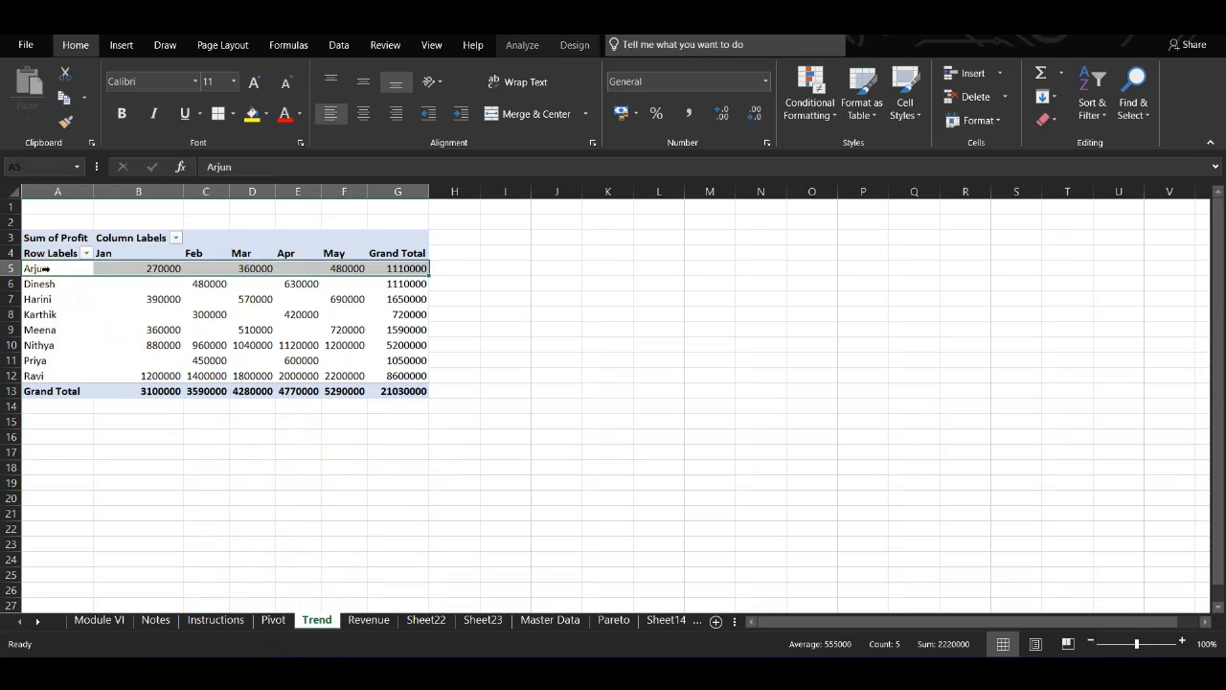
key("Up")
key("Down")
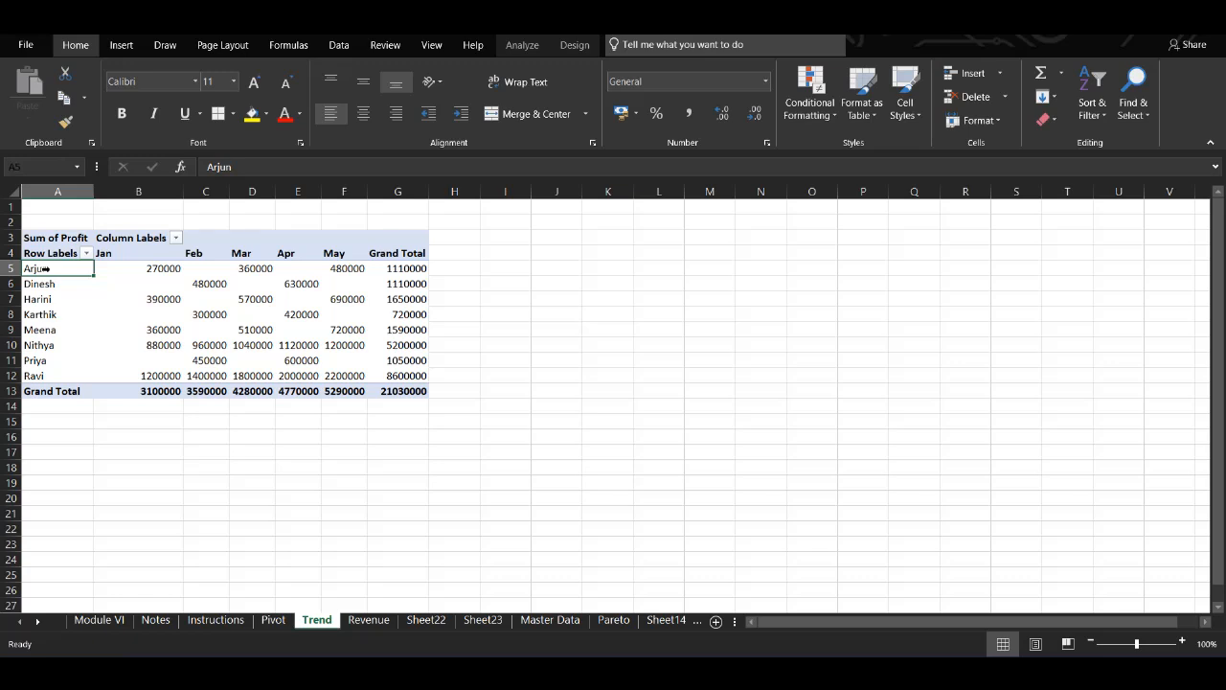
key("Right")
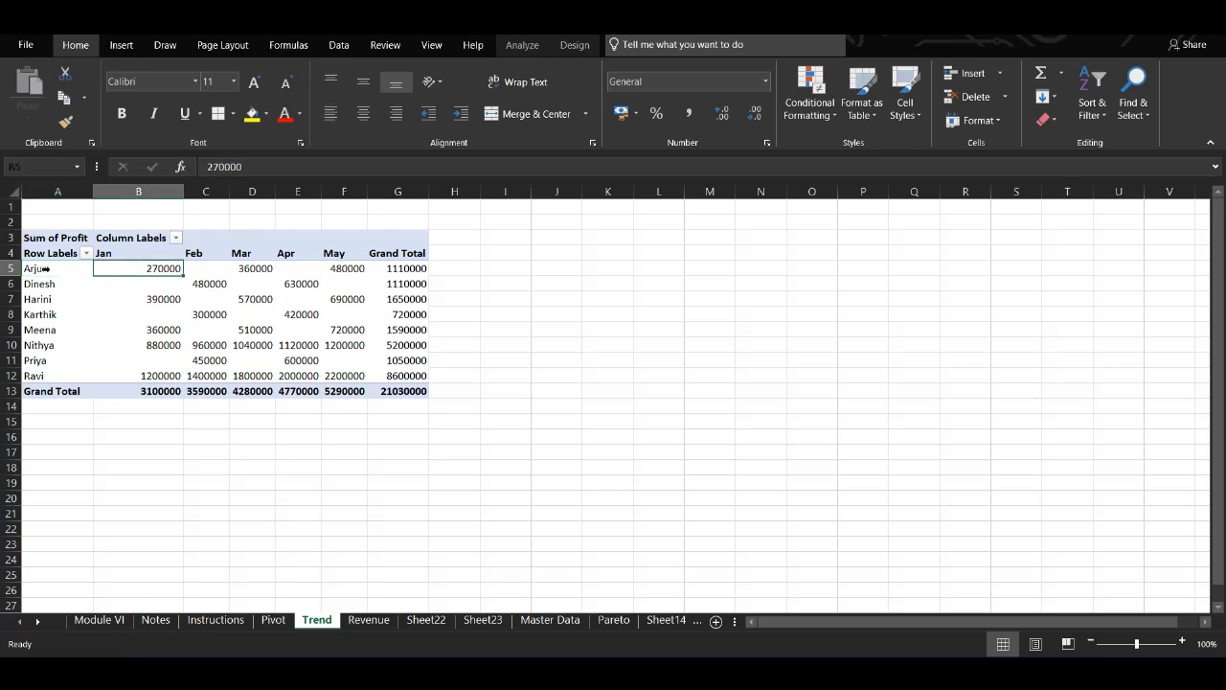
key("Right")
key("Right")
key("Right")
key("Right")
key("Right")
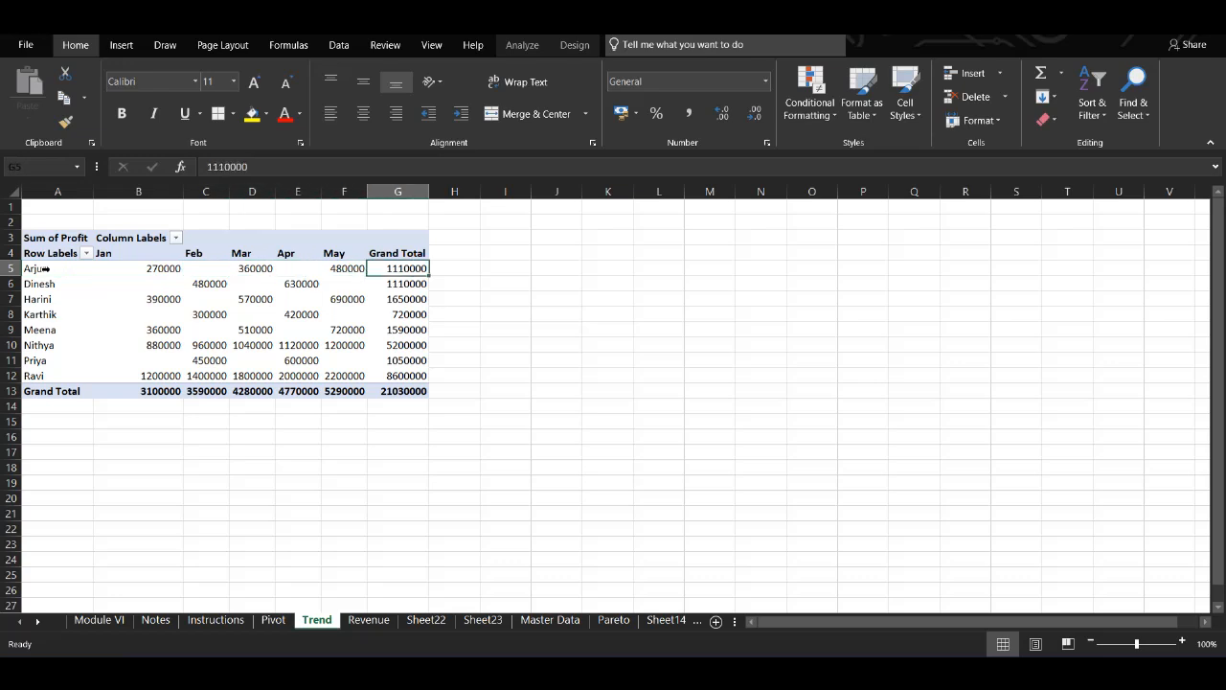
key("Right")
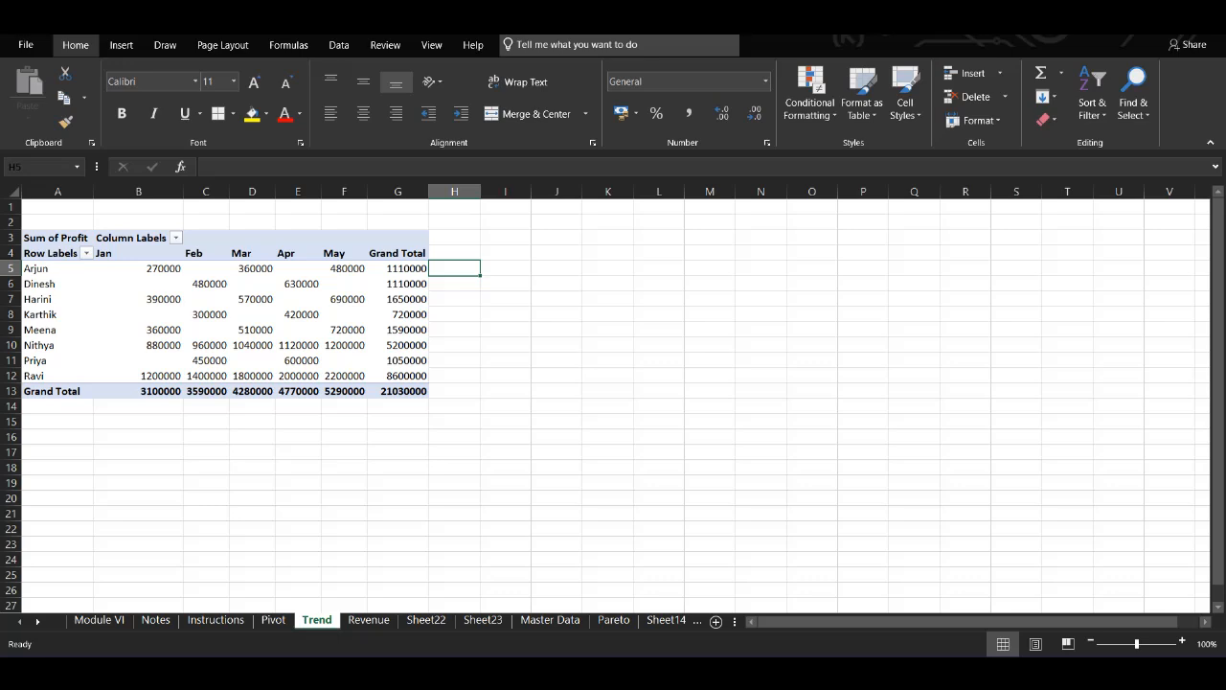
left_click(153, 268)
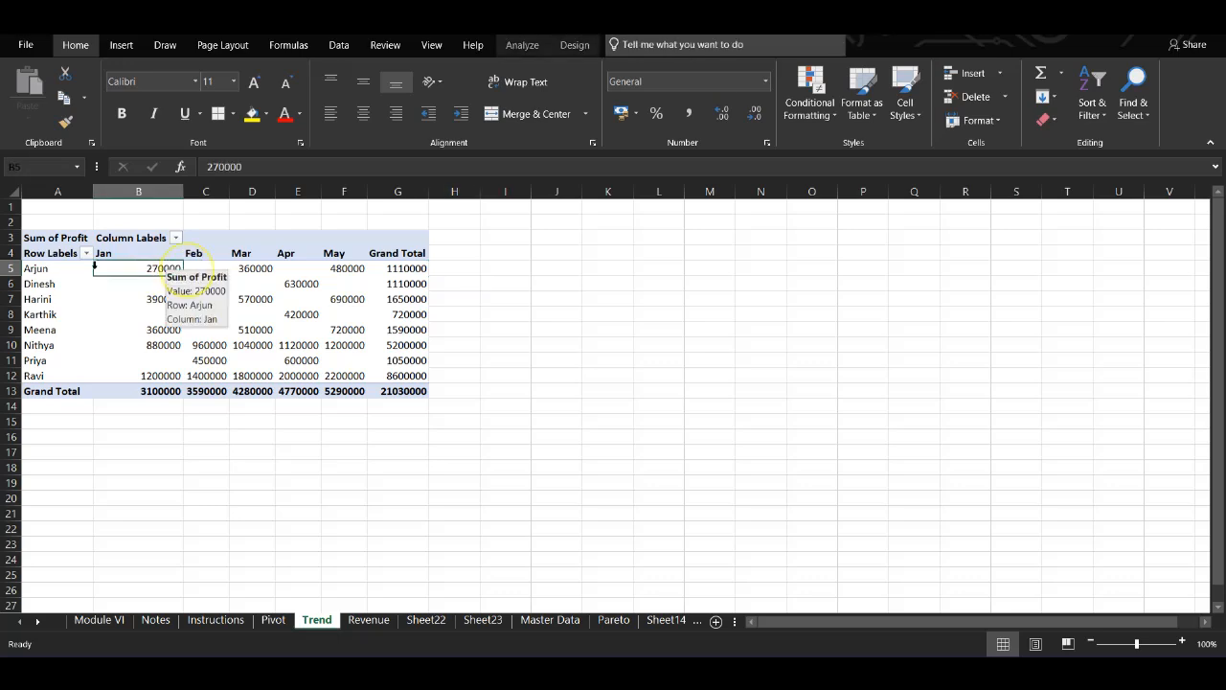
Insert line sparklines in H5:H12 from the salesperson profit data in A5:F12
left_click_drag(47, 271, 357, 378)
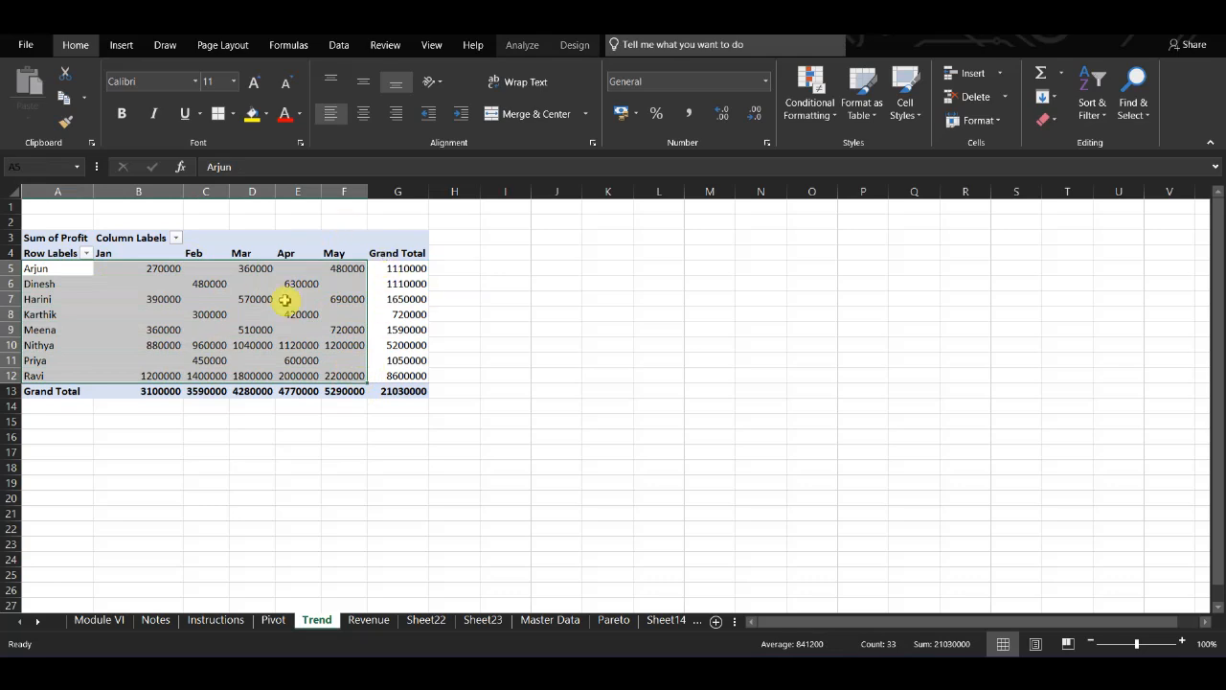
left_click(123, 46)
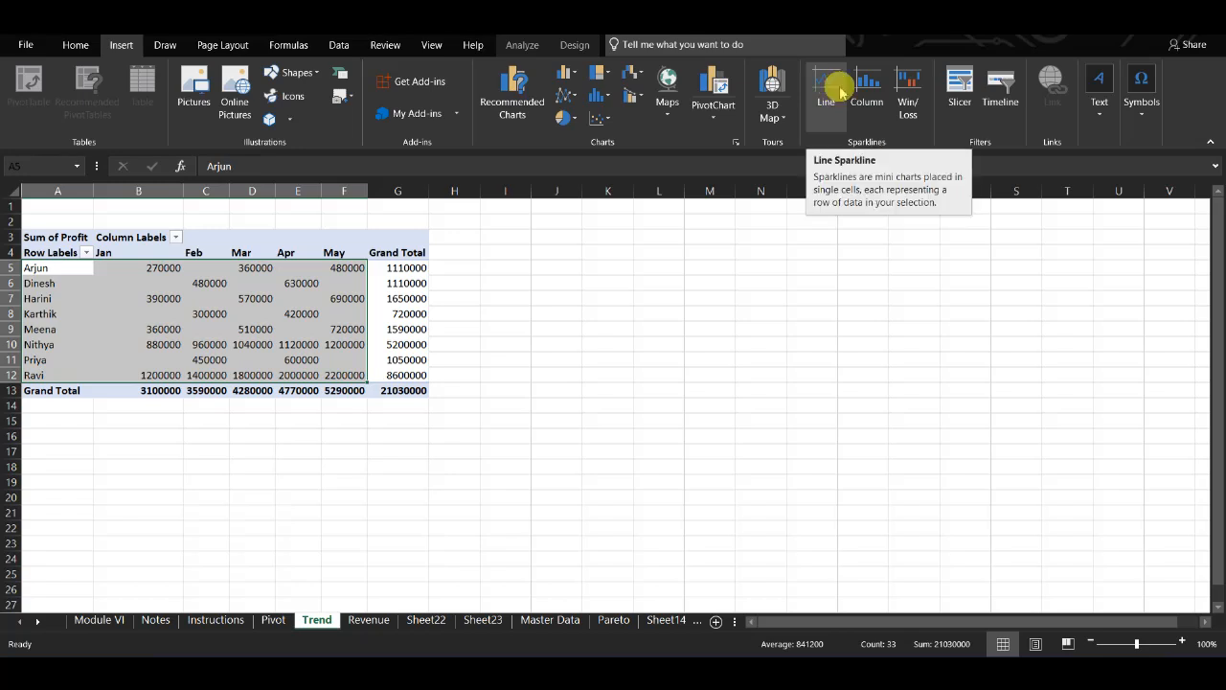
left_click(824, 88)
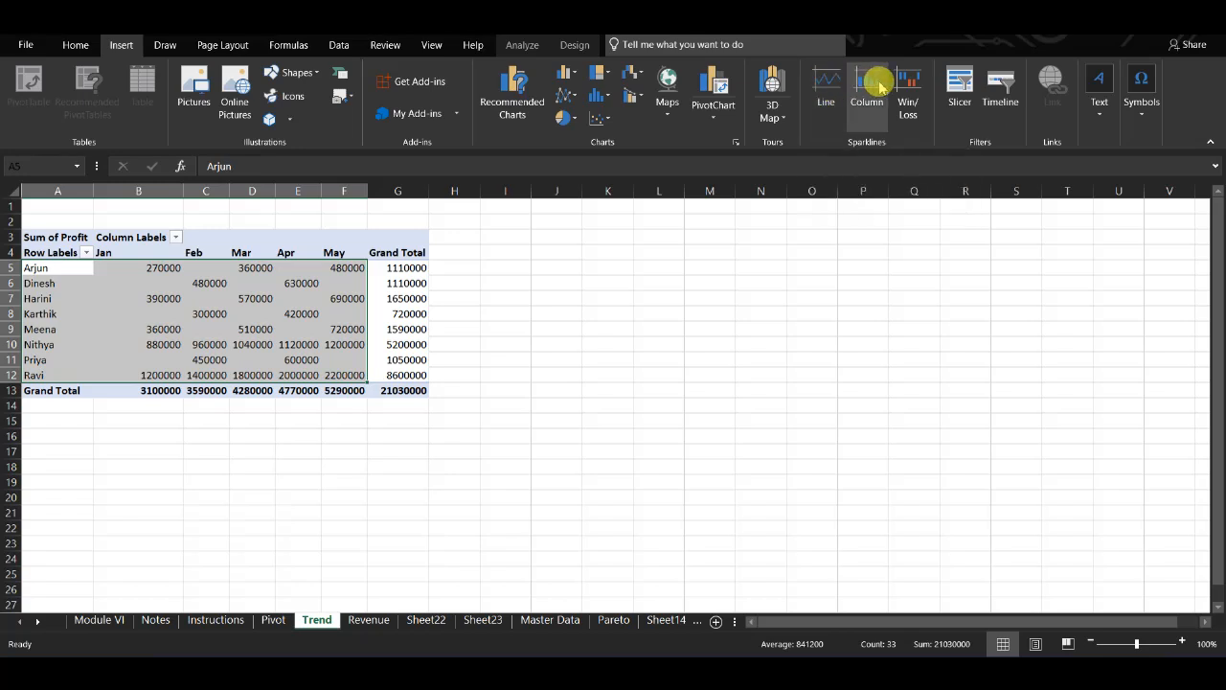
left_click(819, 86)
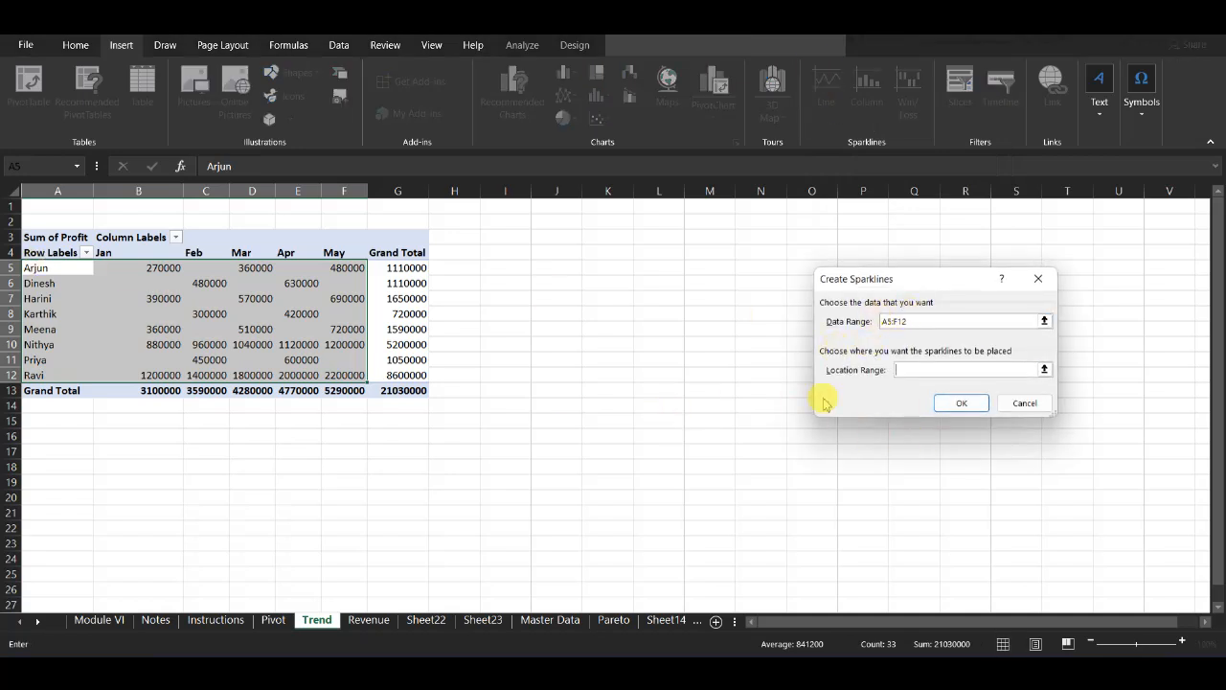
left_click_drag(444, 266, 457, 377)
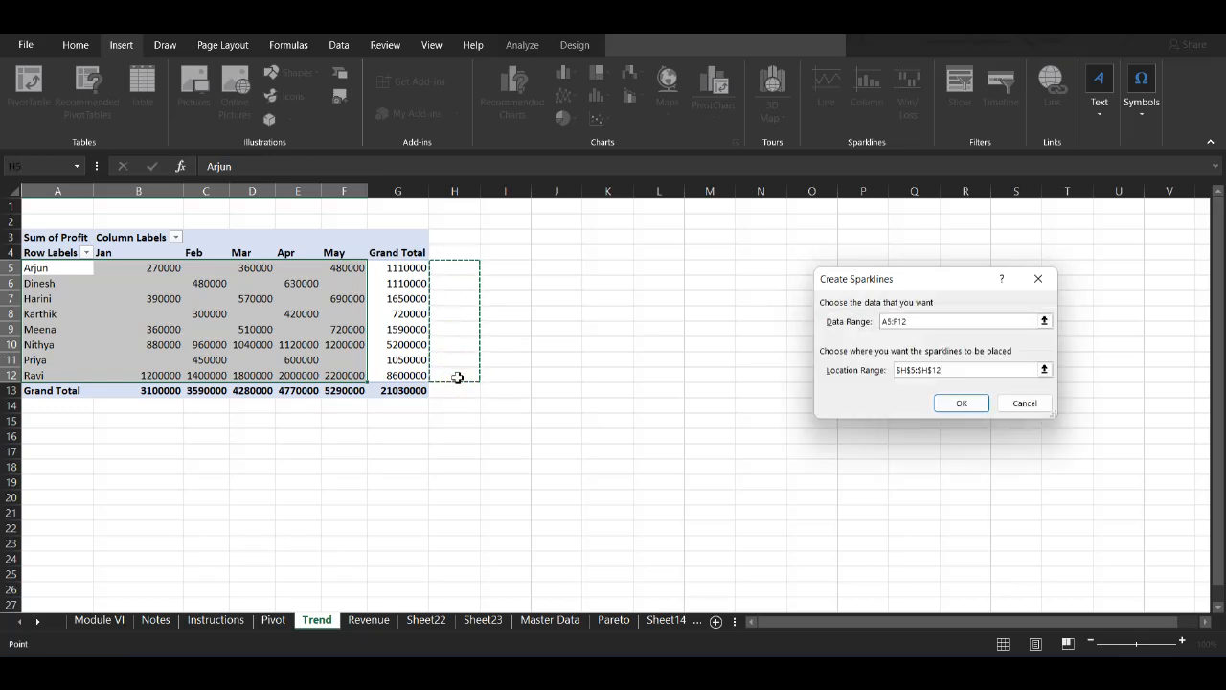
key("Return")
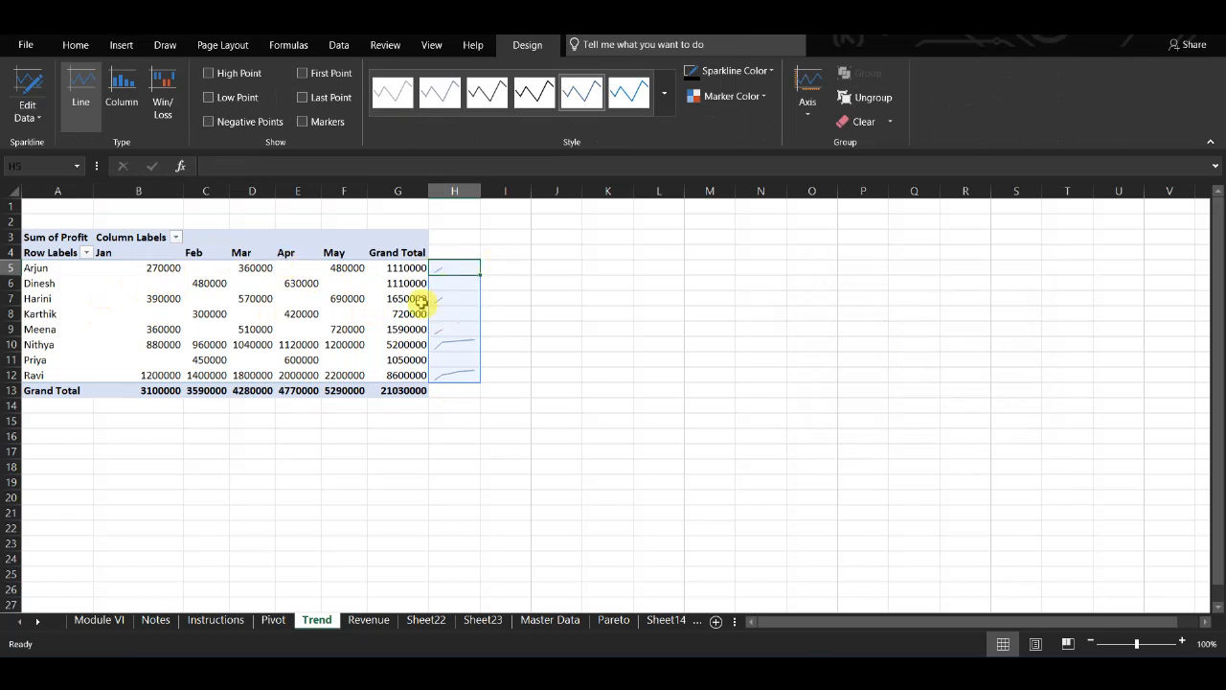
Change the sparklines in H5:H12 to the Column type and compare them with the monthly profits
left_click(466, 289)
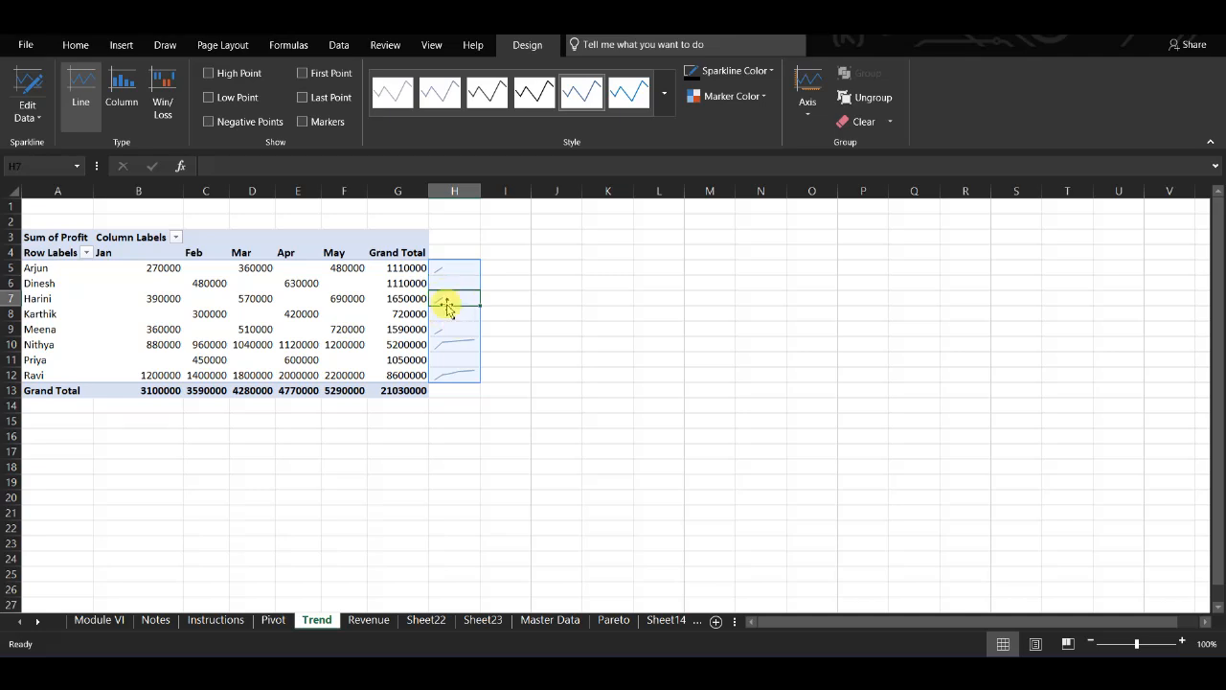
left_click(444, 344)
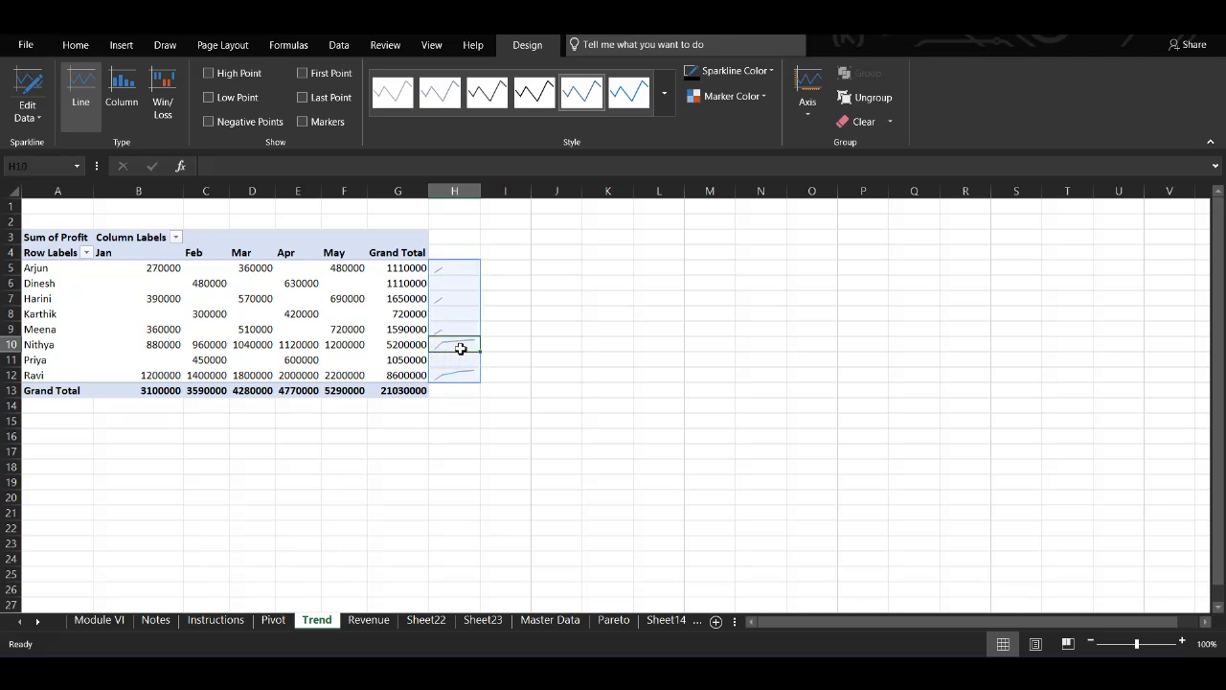
mouse_move(448, 268)
left_mouse_down()
mouse_move(443, 389)
mouse_move(444, 374)
left_mouse_up()
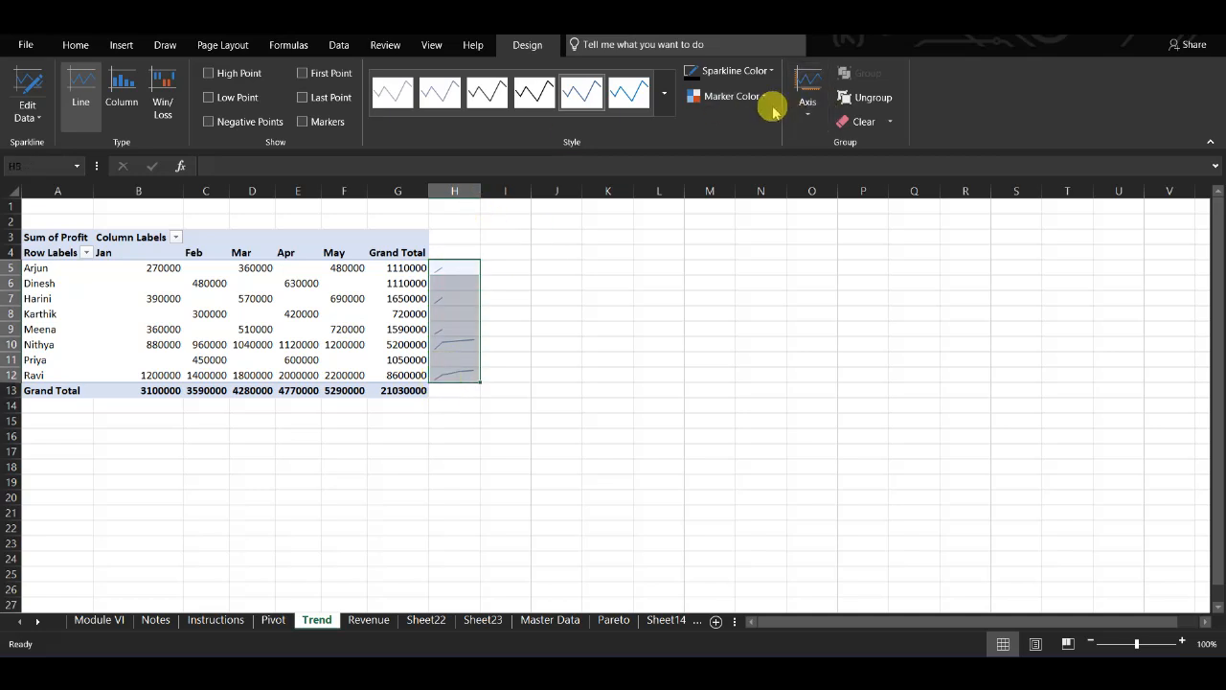
left_click(485, 312)
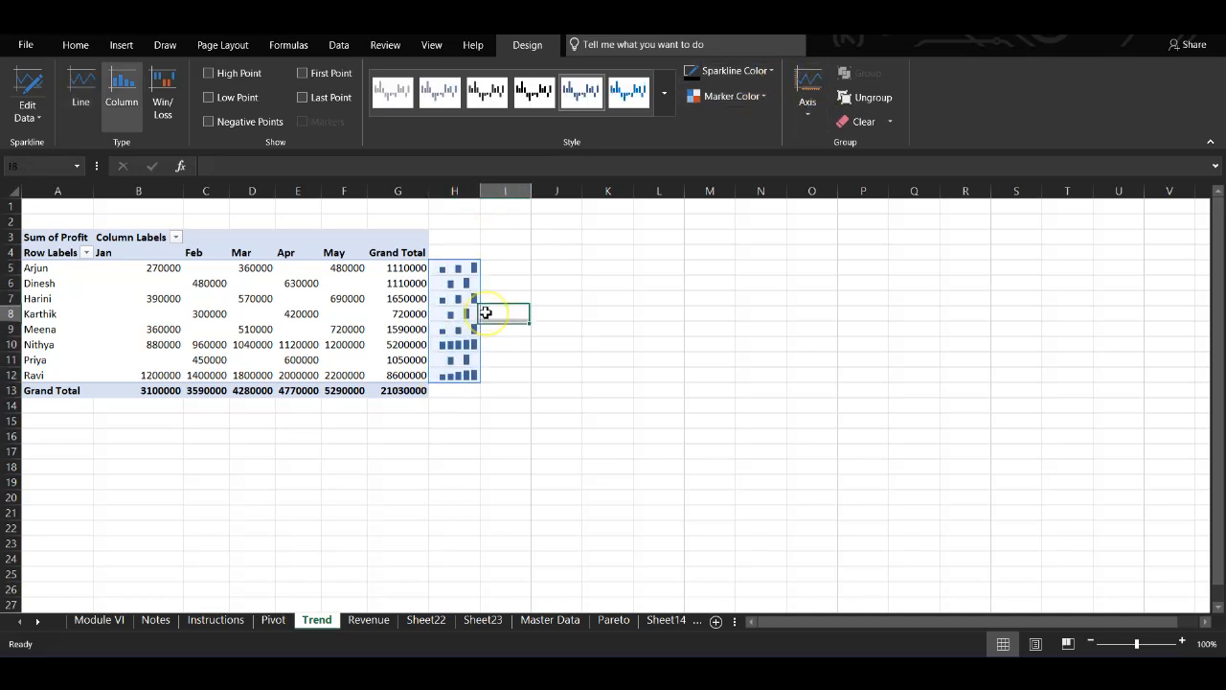
left_click(456, 272)
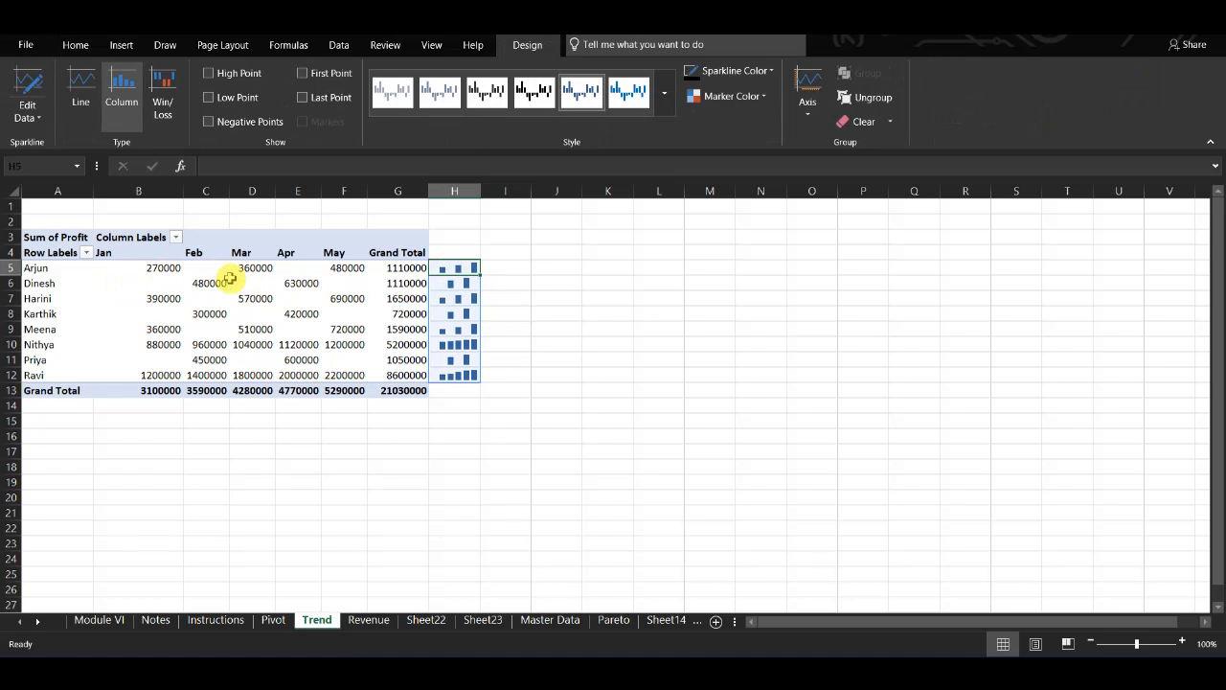
mouse_move(230, 279)
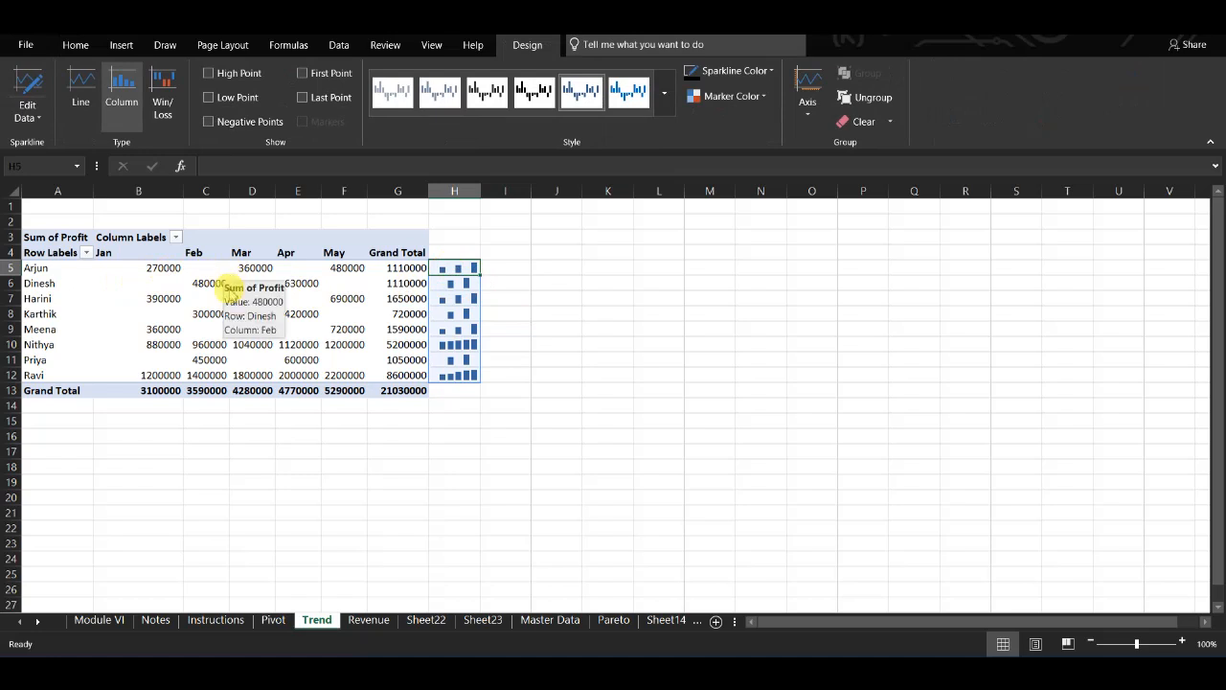
Review the waterfall chart notes and insert a waterfall chart from the selected Master Data table
left_click(154, 620)
scroll(222, 473, "down", 2)
scroll(222, 473, "down", 2)
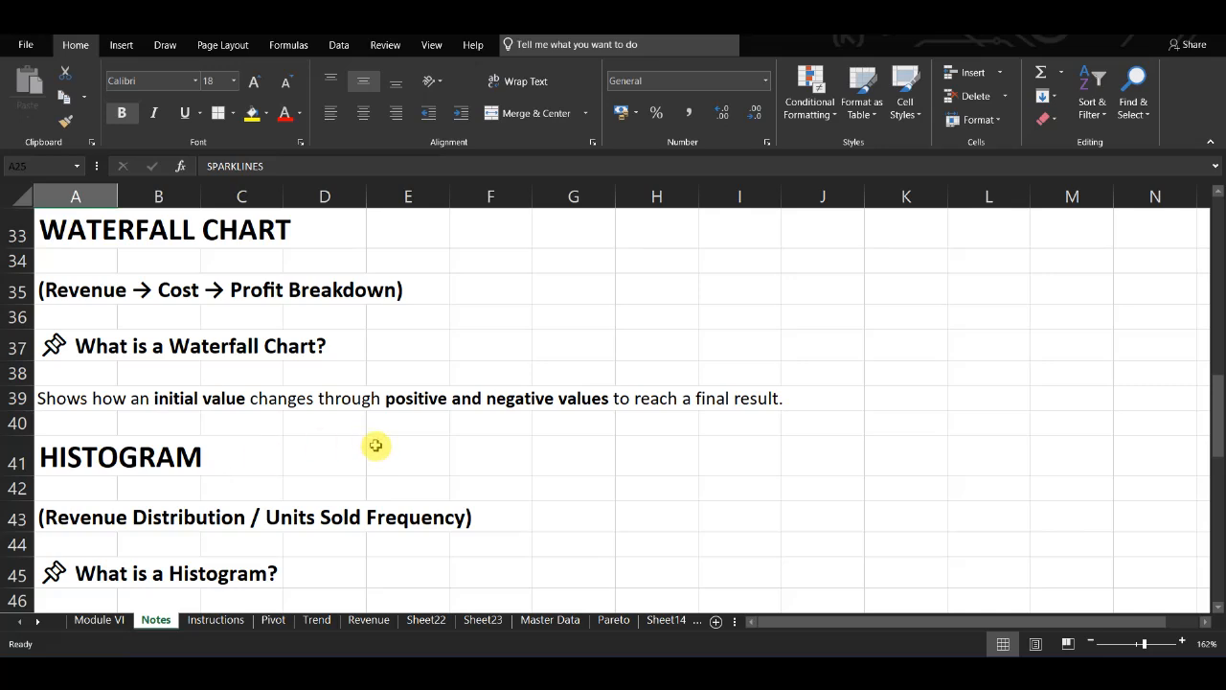
left_click(562, 622)
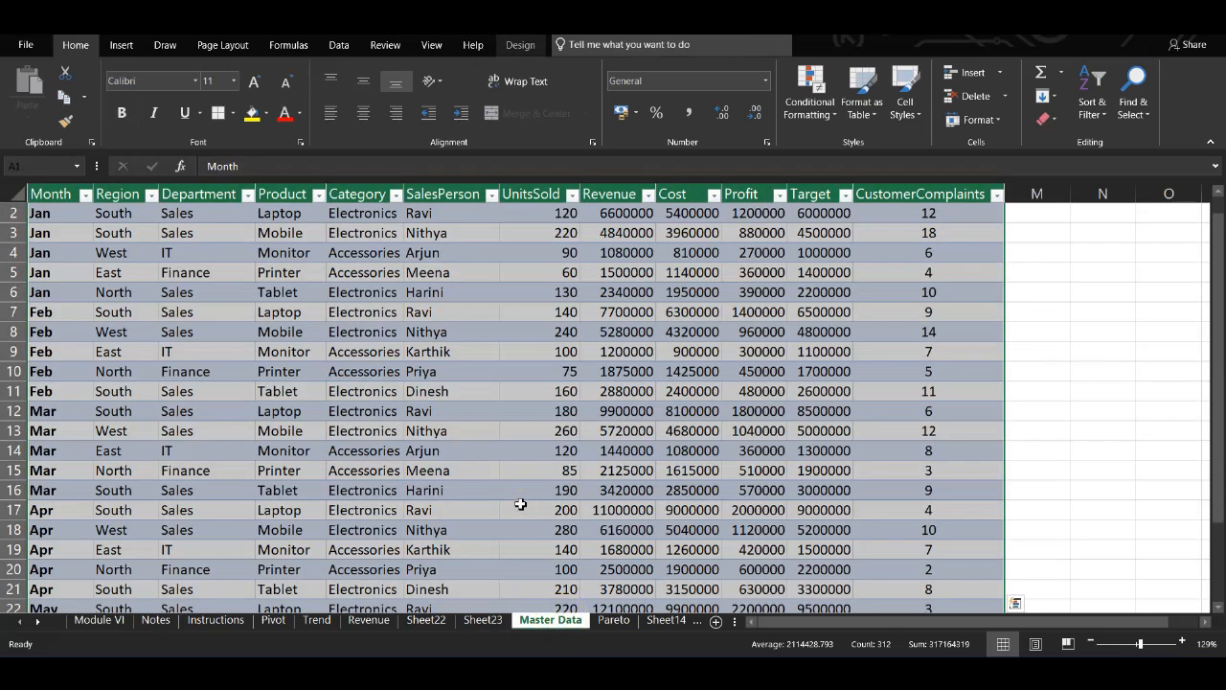
left_click(121, 45)
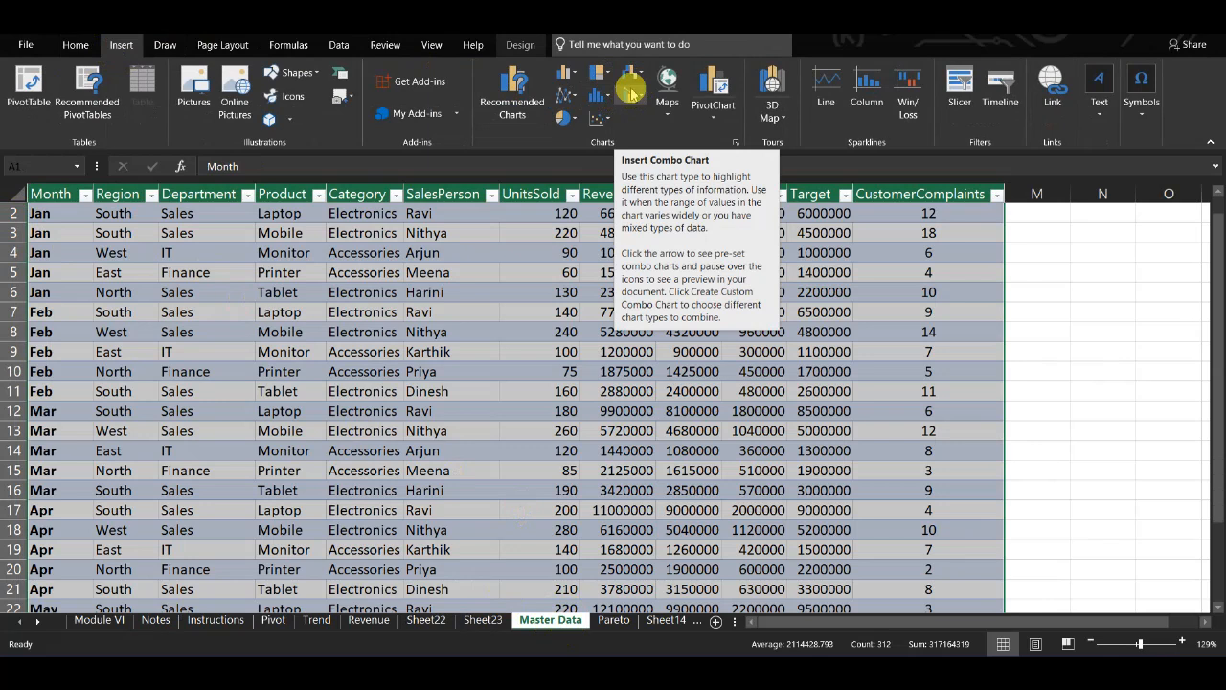
left_click(631, 75)
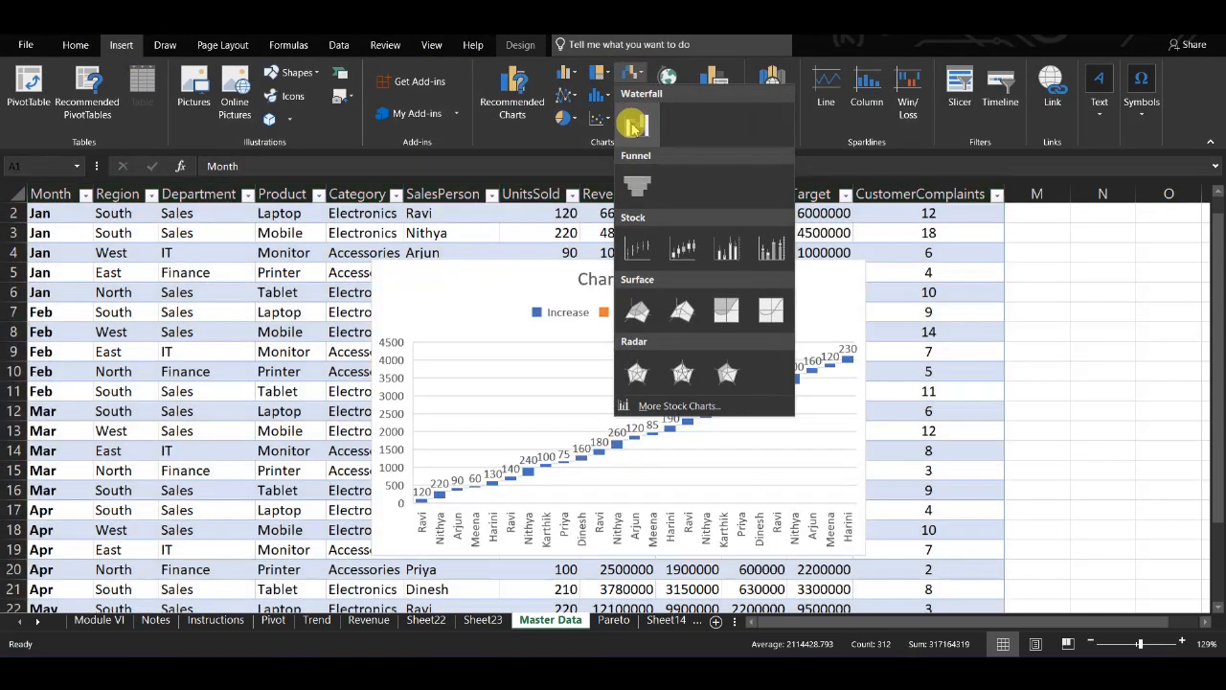
left_click(631, 125)
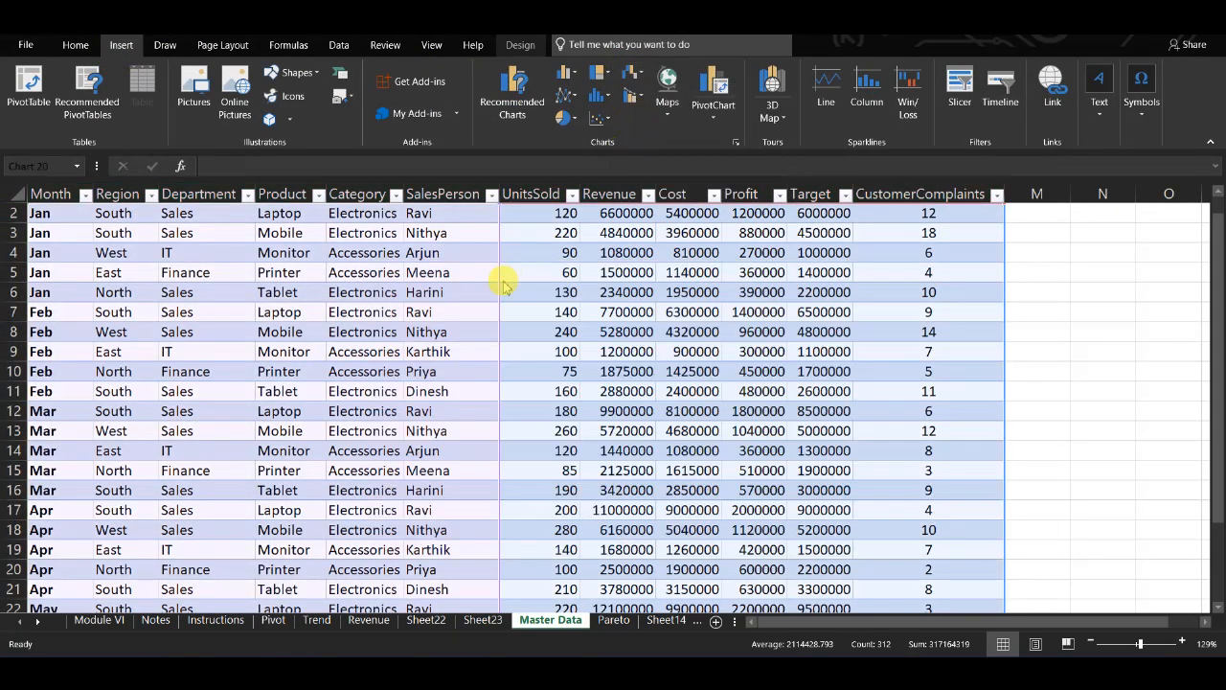
Move the waterfall chart up over the table's earlier columns and enlarge it to the CustomerComplaints column
left_click_drag(544, 266, 321, 245)
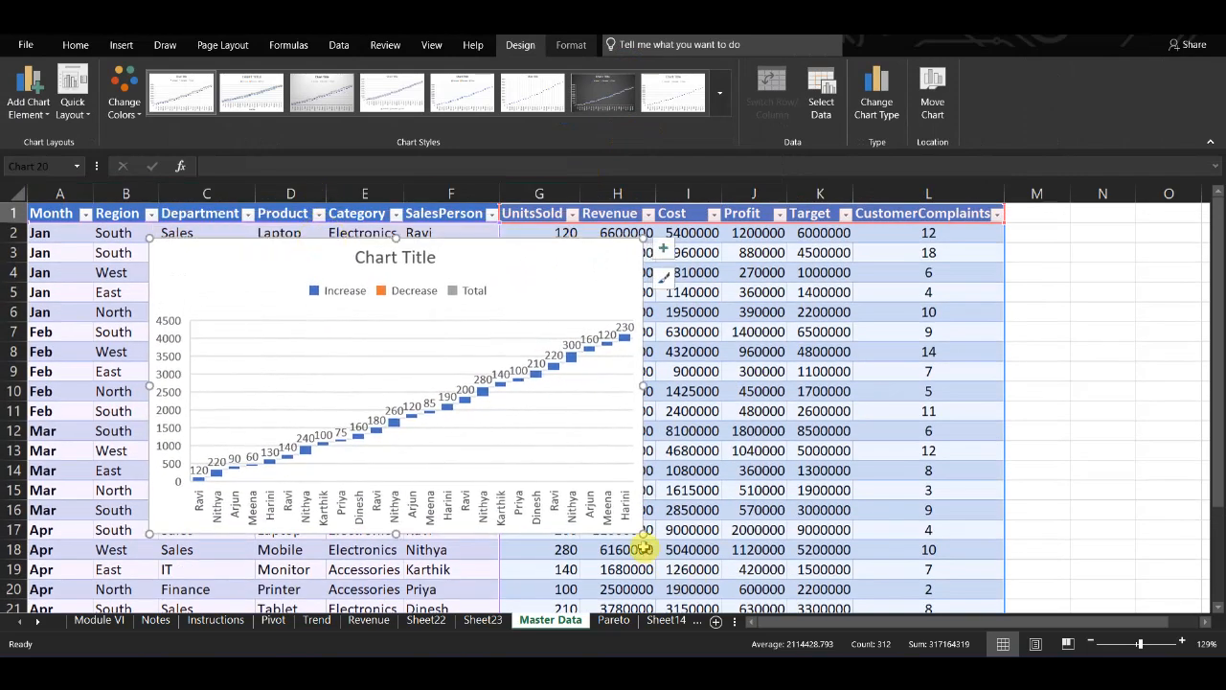
left_click_drag(641, 533, 916, 607)
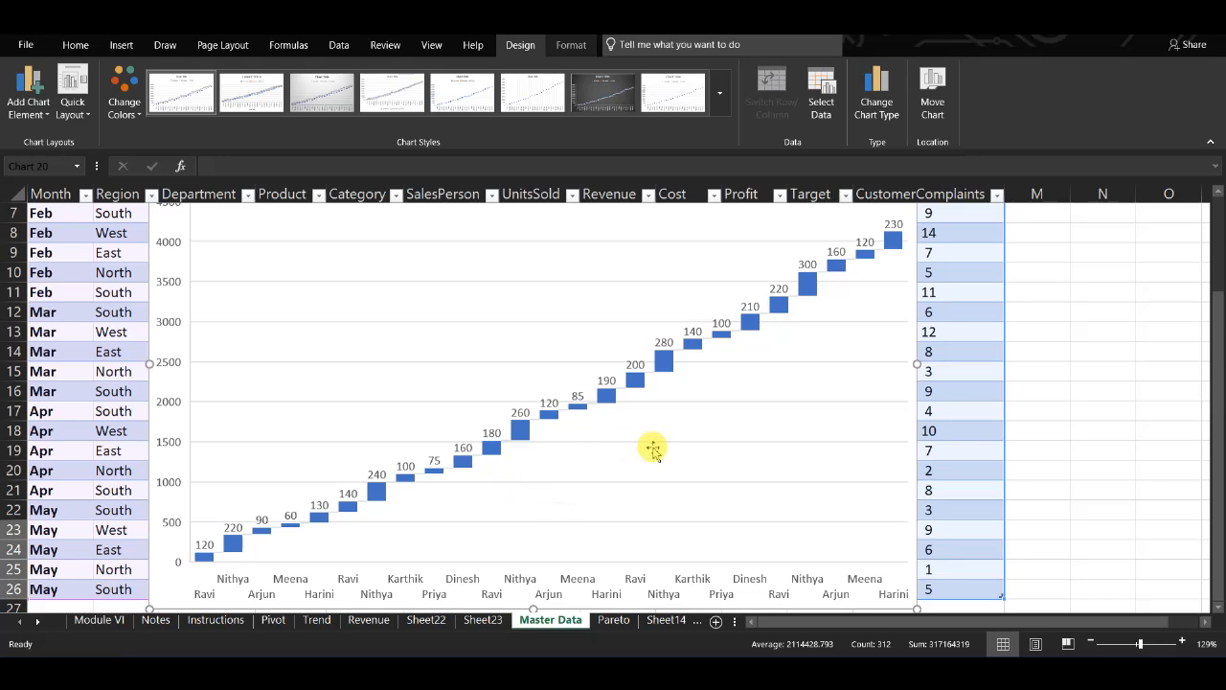
scroll(651, 451, "down", 3)
scroll(652, 450, "down", 2)
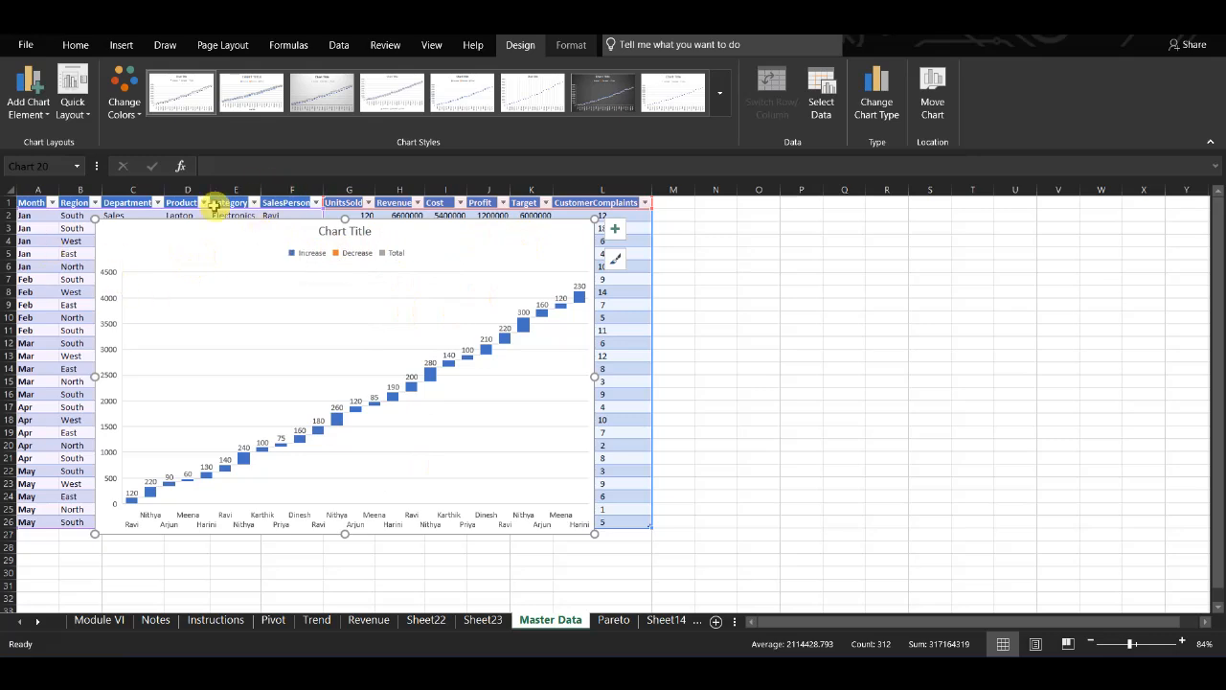
Apply the dark grey background chart style to the waterfall chart and widen it past the table's last column
left_click(617, 108)
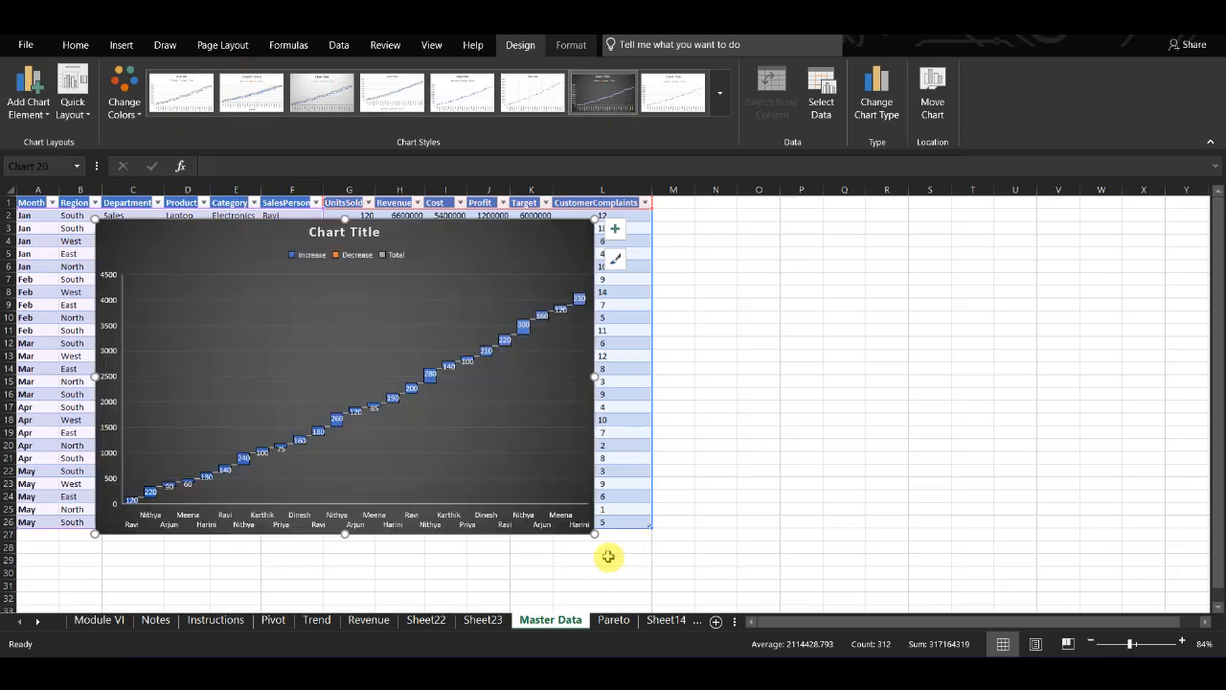
left_click_drag(594, 534, 893, 599)
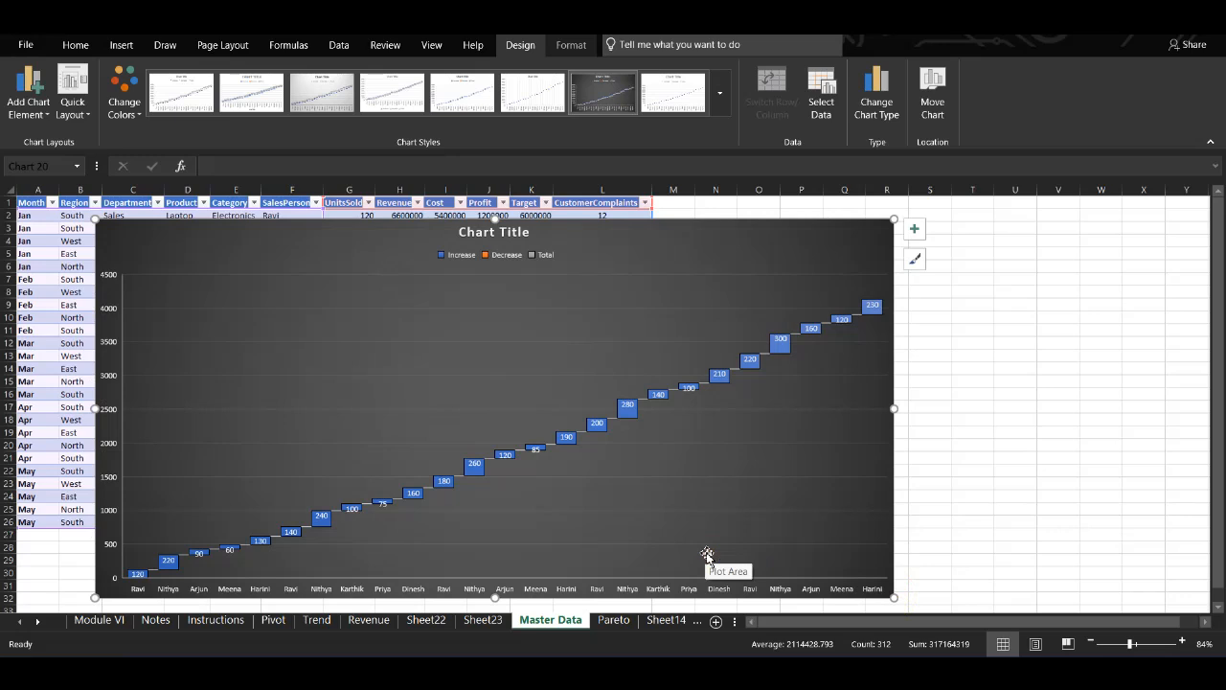
left_click(488, 273)
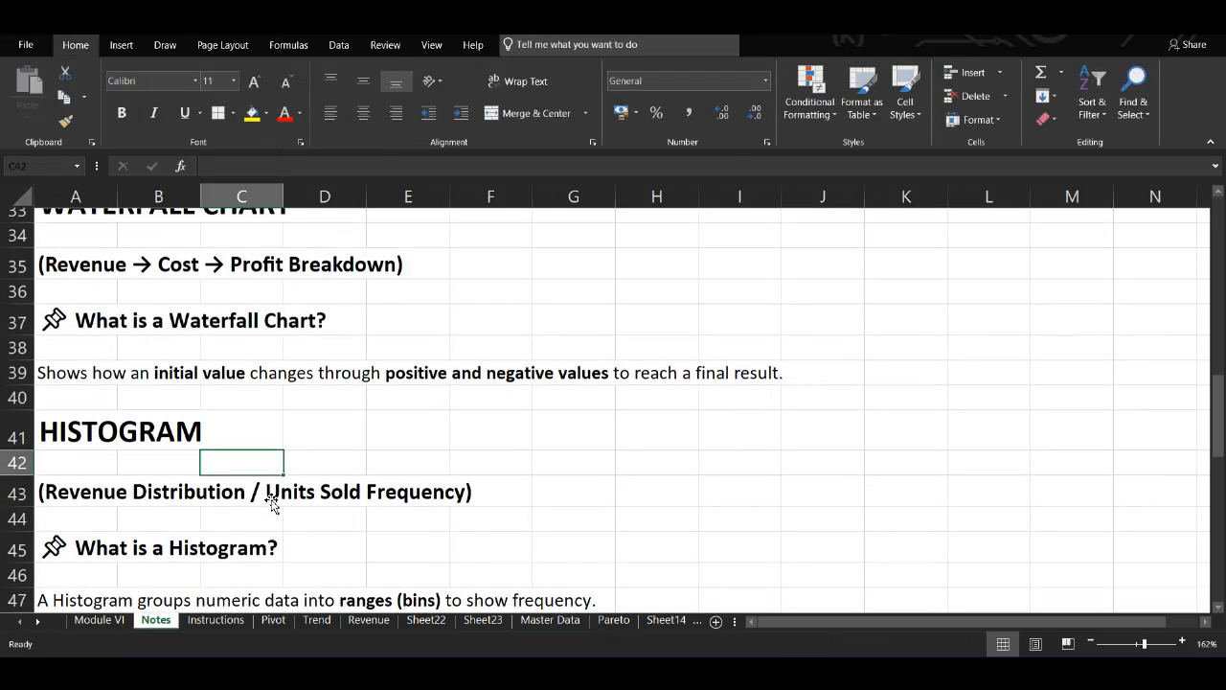
Read the histogram notes on revenue distribution and units sold frequency, and return to the Master Data table
scroll(271, 505, "down", 1)
scroll(271, 505, "up", 1)
scroll(272, 503, "down", 2)
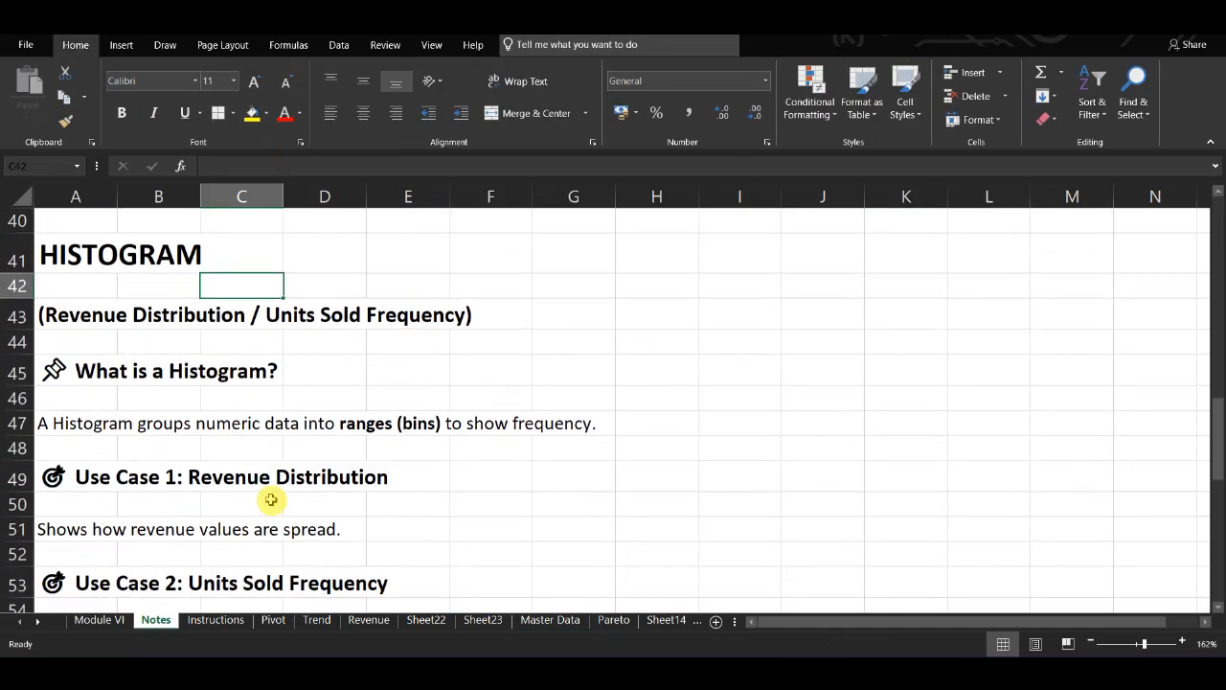
scroll(271, 501, "down", 1)
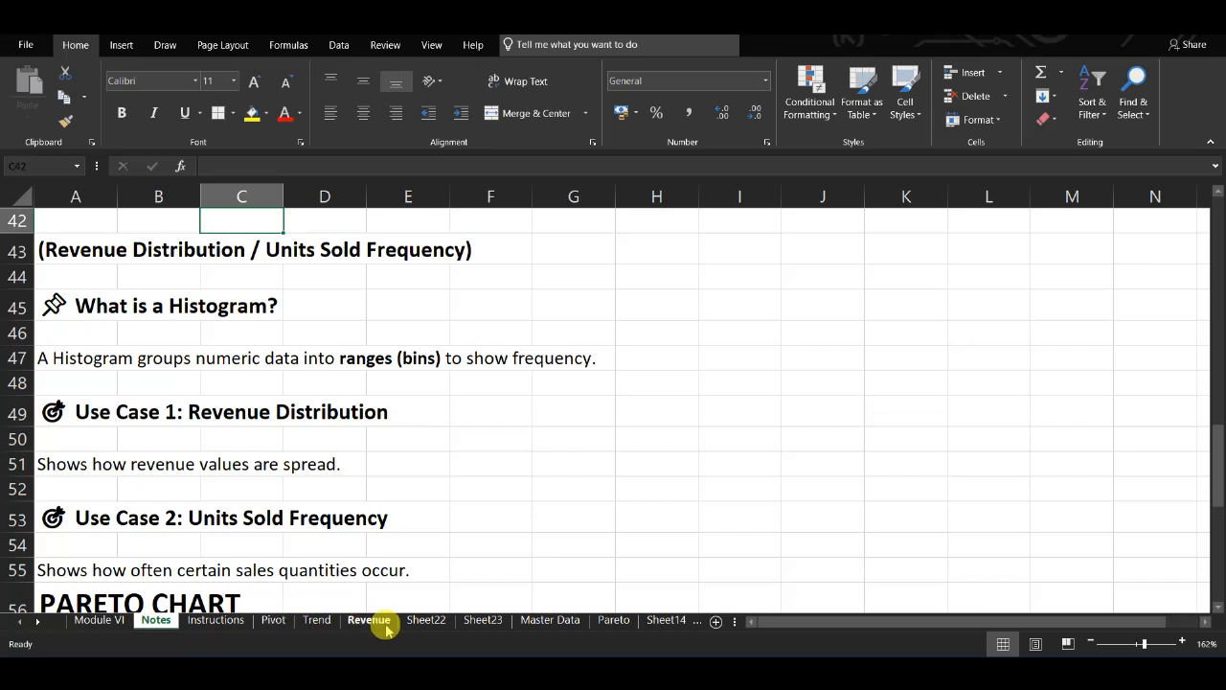
left_click(549, 620)
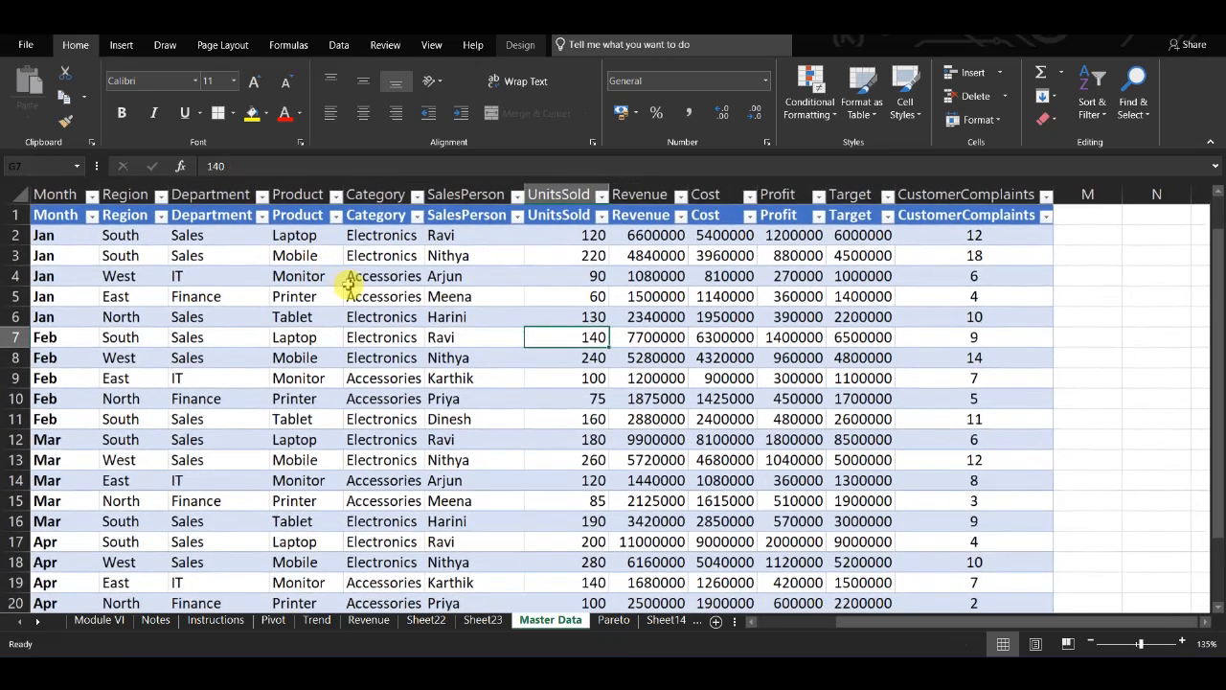
left_click(573, 221)
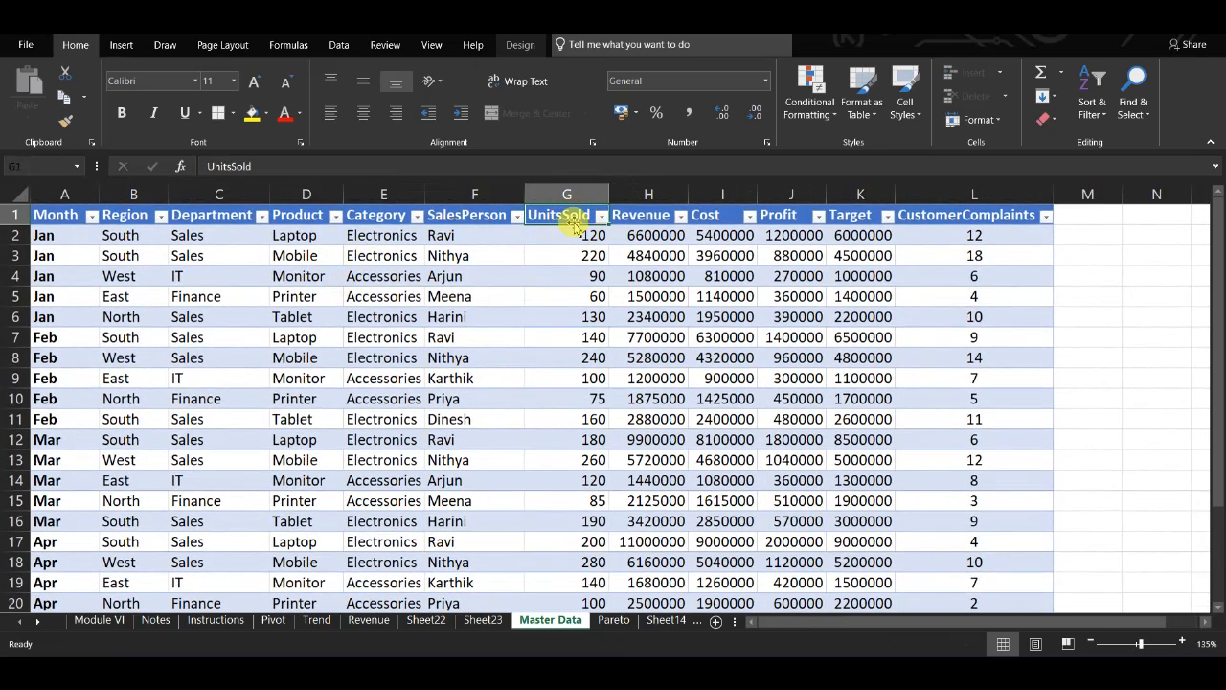
key("ctrl+shift+Down")
key("ctrl+shift+Right")
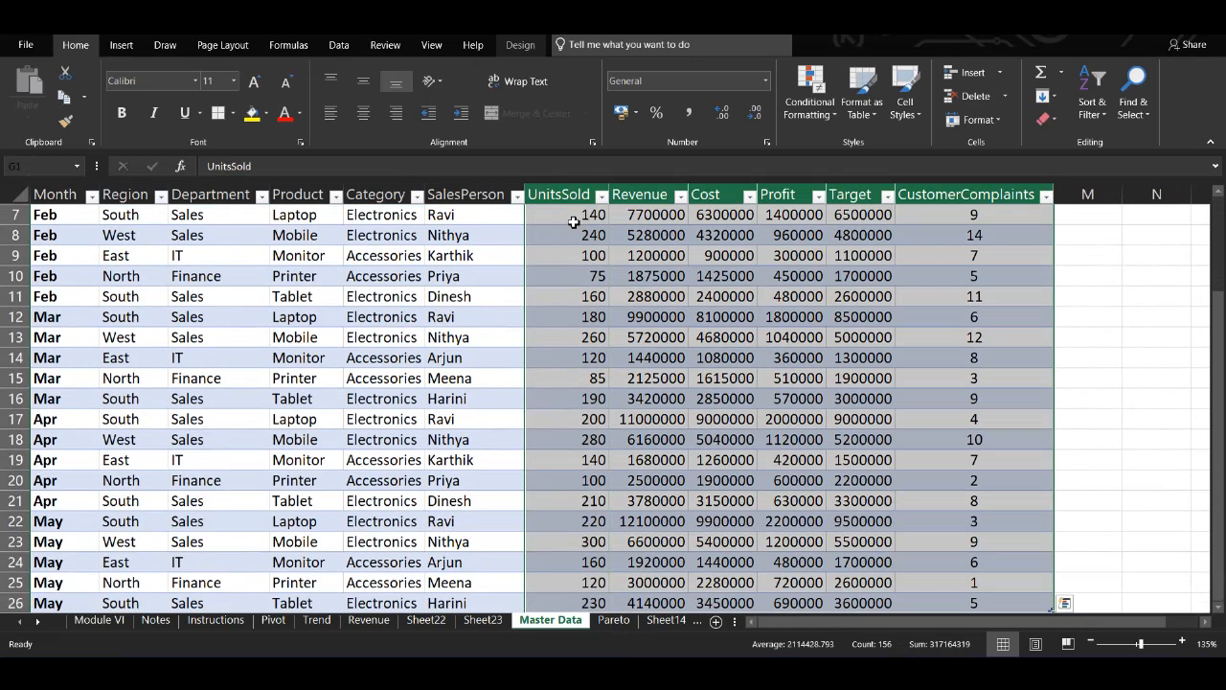
left_click(637, 235)
scroll(647, 209, "up", 2)
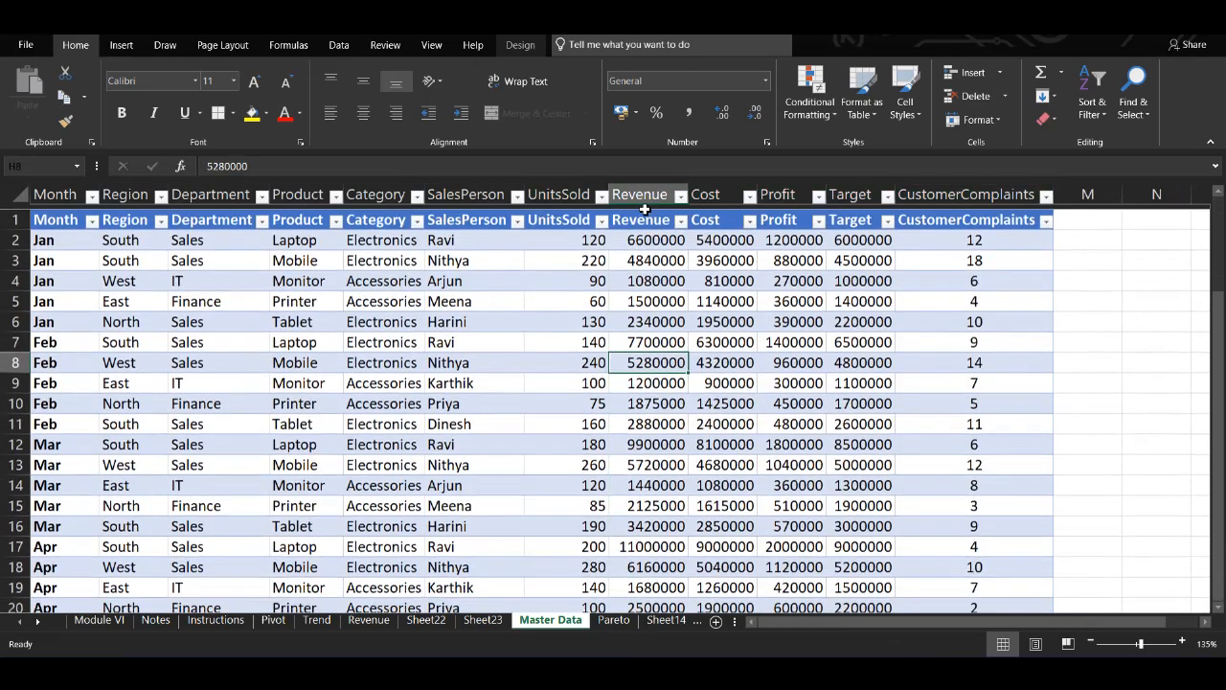
Insert a histogram from the Revenue and Cost columns of the Master Data table
left_click(645, 216)
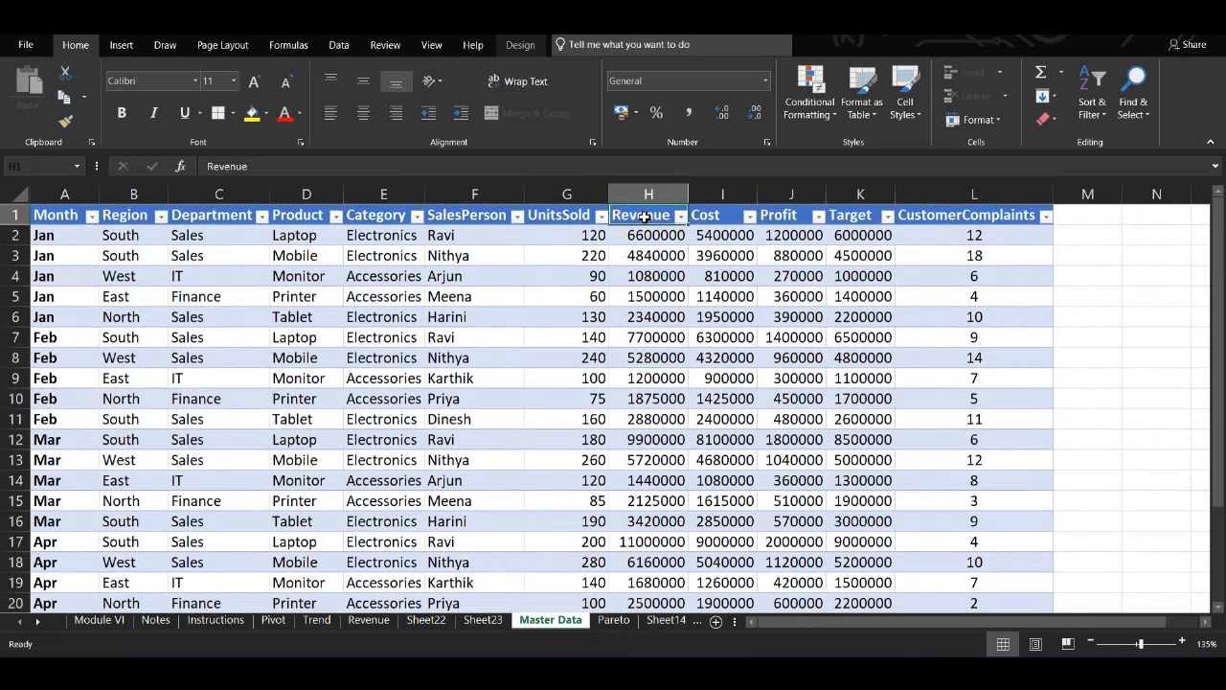
key("ctrl+shift+Down")
key("shift+Right")
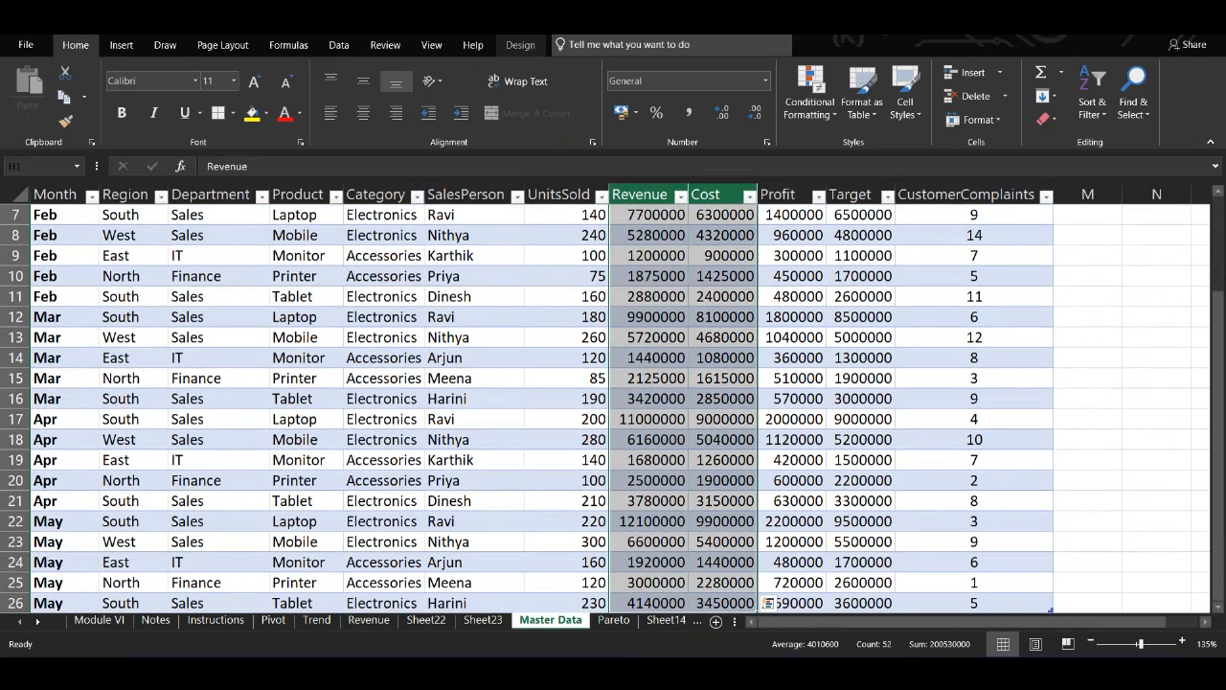
left_click(121, 45)
left_click(604, 105)
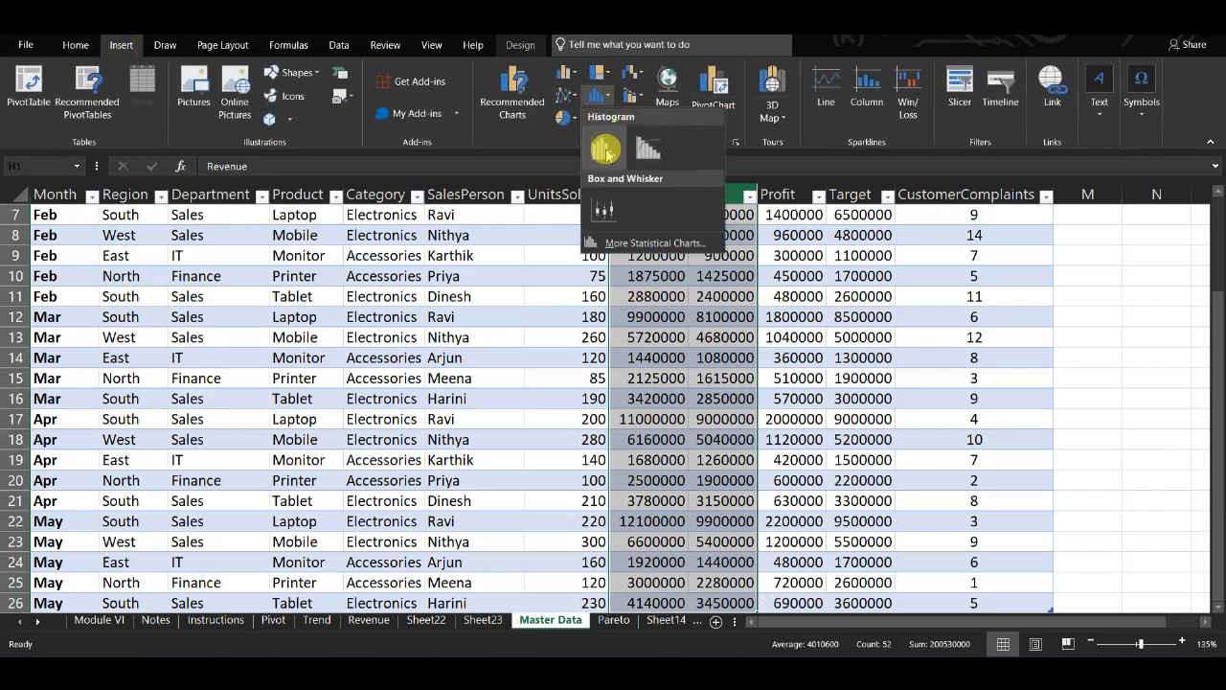
left_click(605, 156)
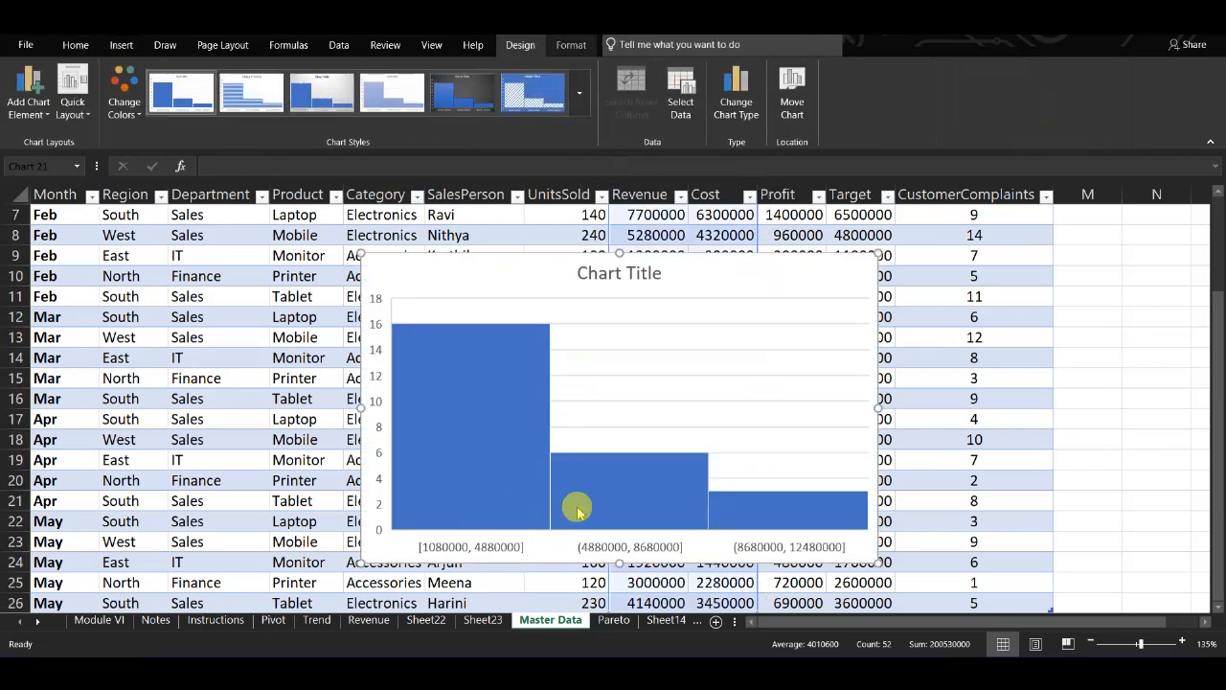
Set the histogram's horizontal axis to 6 bins and close the axis formatting options
left_click(605, 546)
double_click(605, 546)
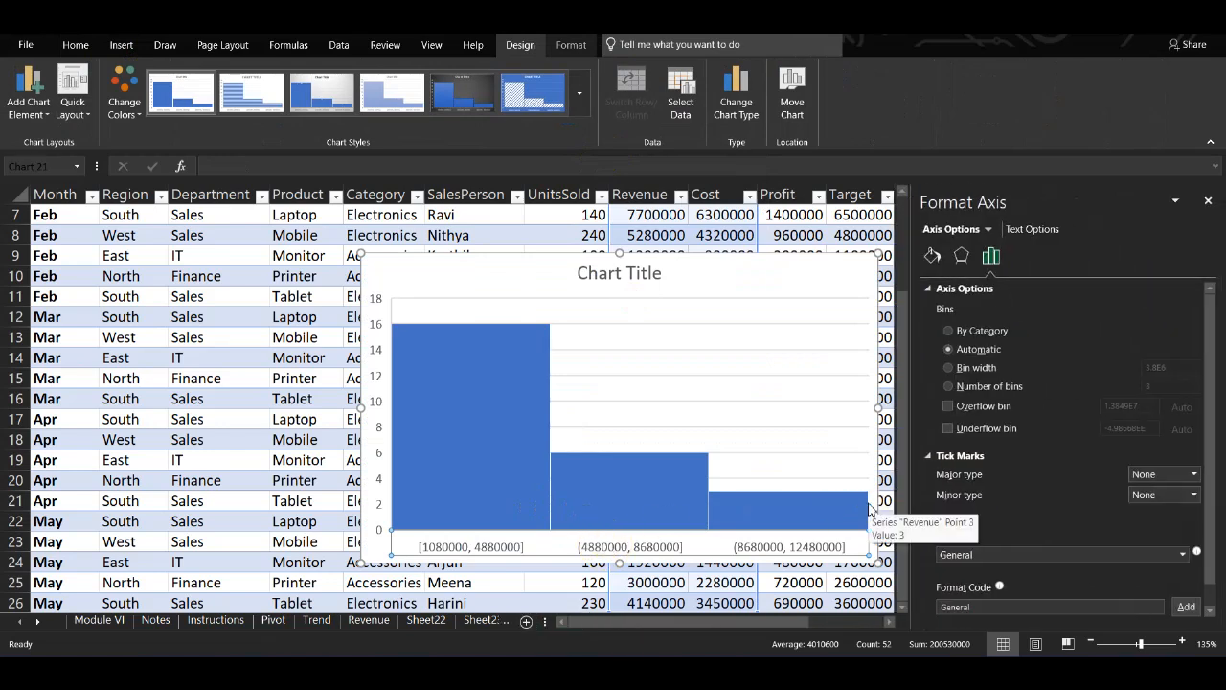
left_click(948, 368)
left_click(1118, 370)
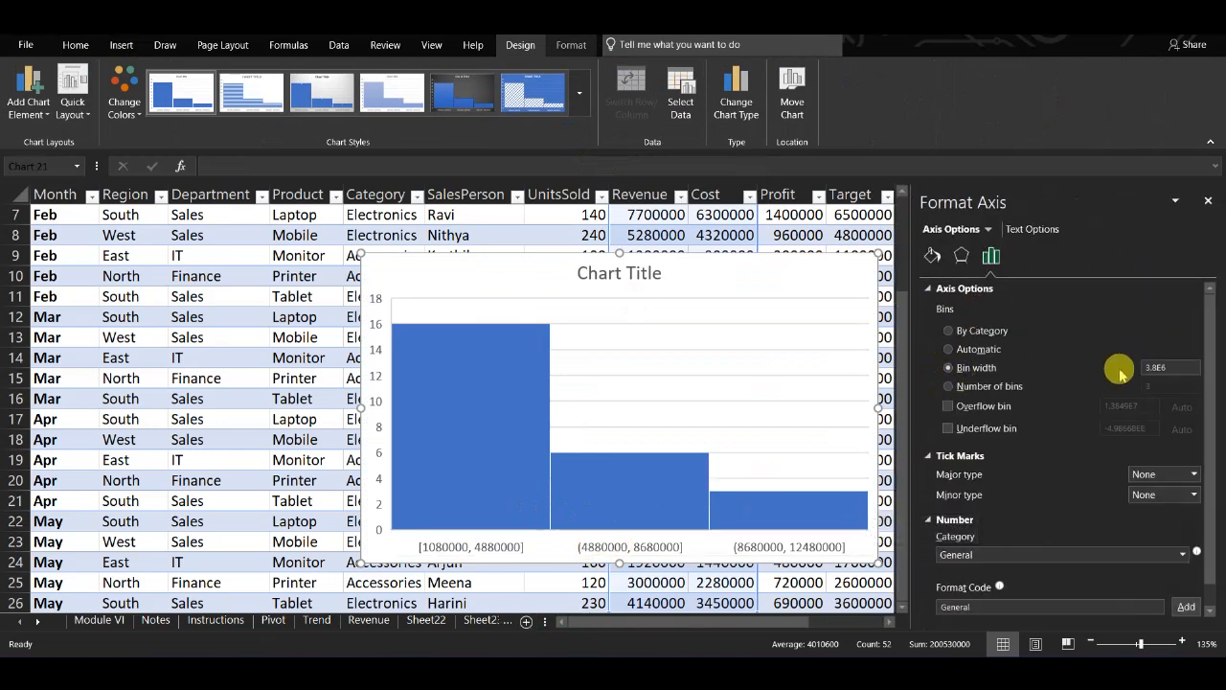
left_click(948, 386)
double_click(1163, 384)
type("6")
key("Return")
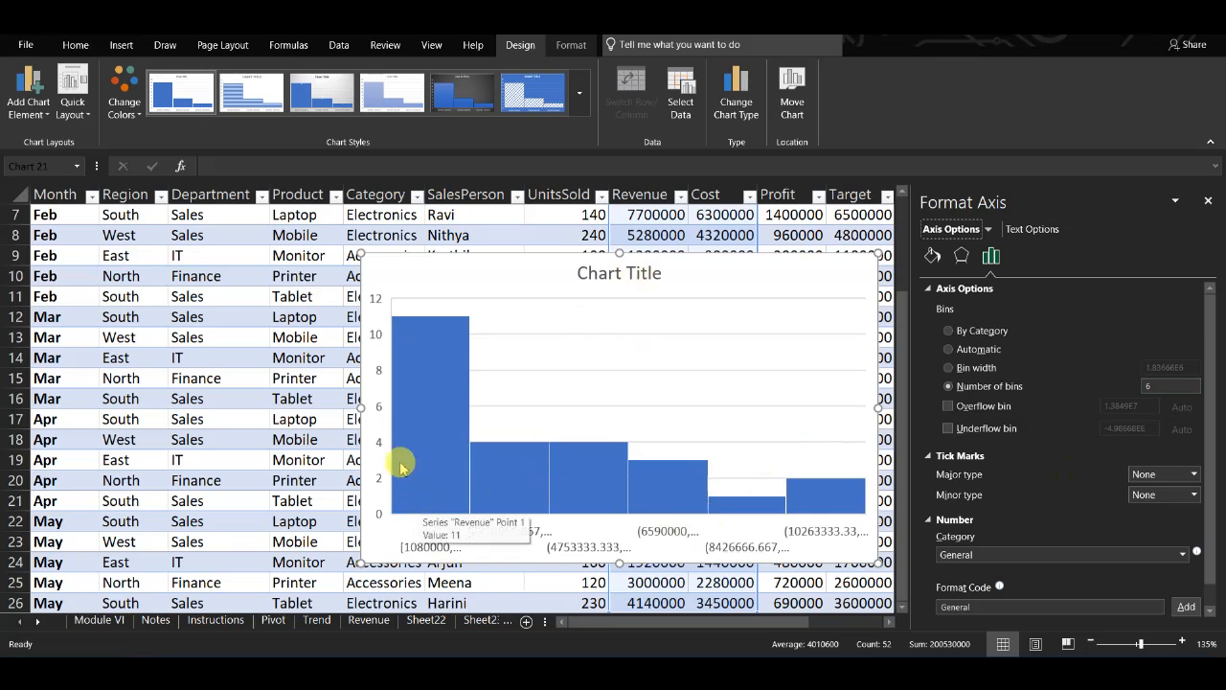
left_click(374, 437)
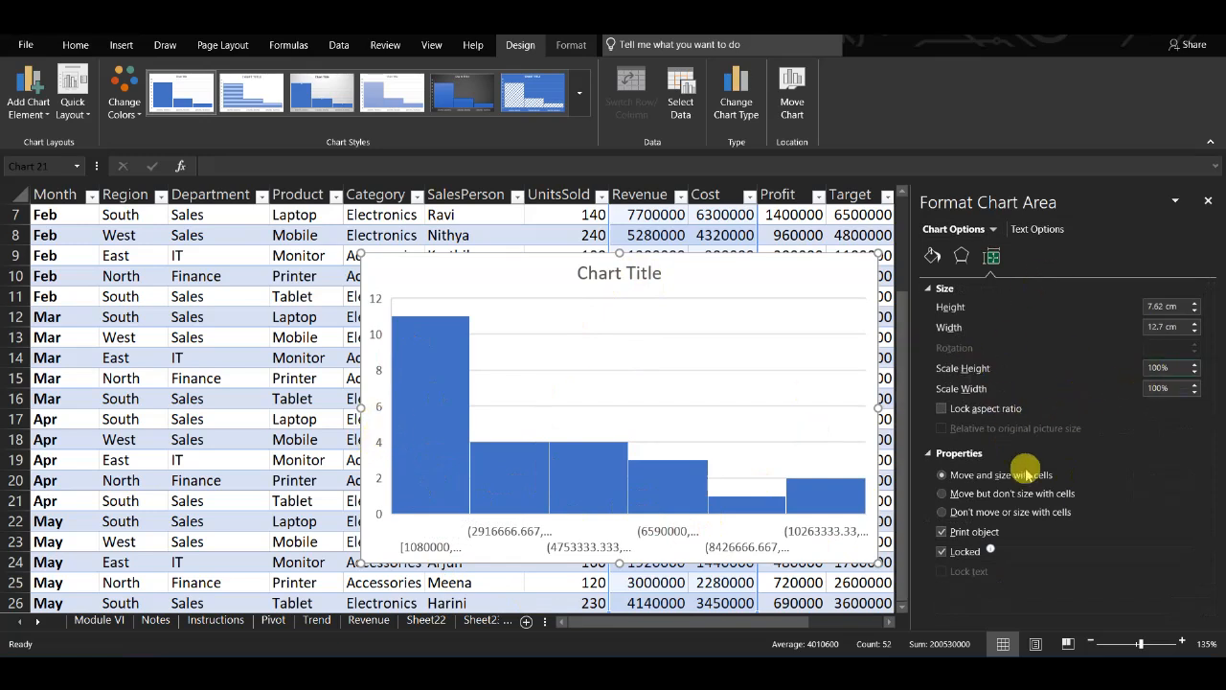
left_click(1207, 195)
Apply the dark grey background chart style to the histogram and title it "Revenue FY 25-26"
left_click(520, 104)
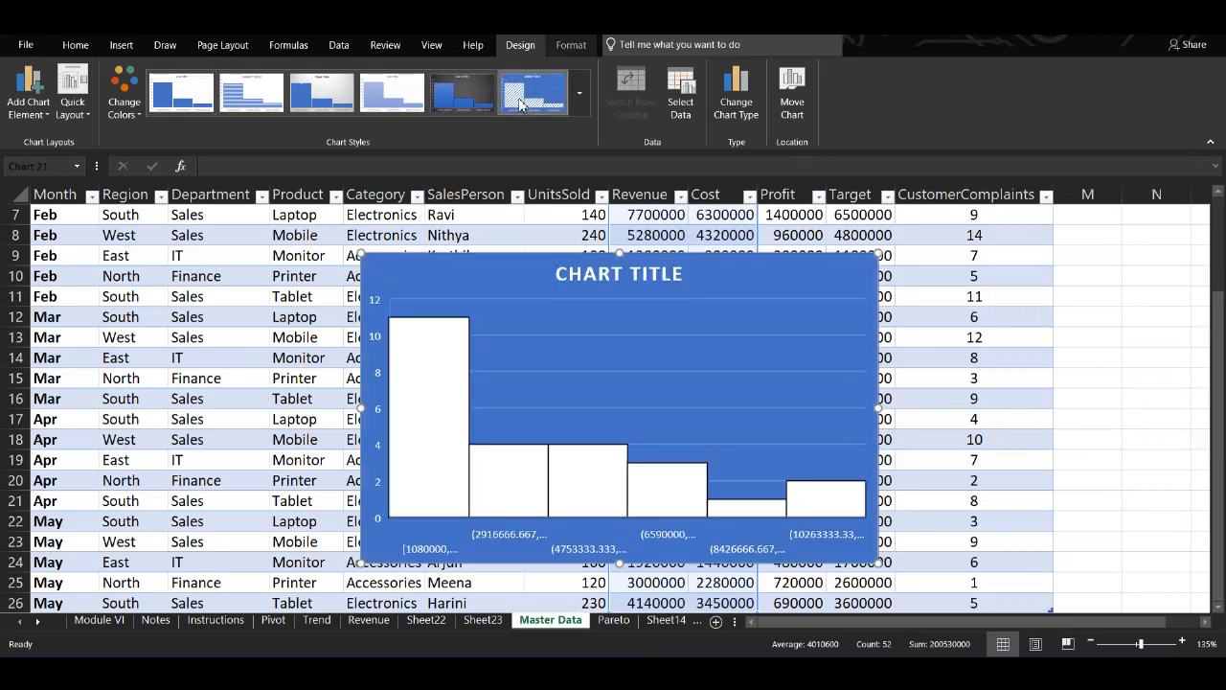
left_click(177, 93)
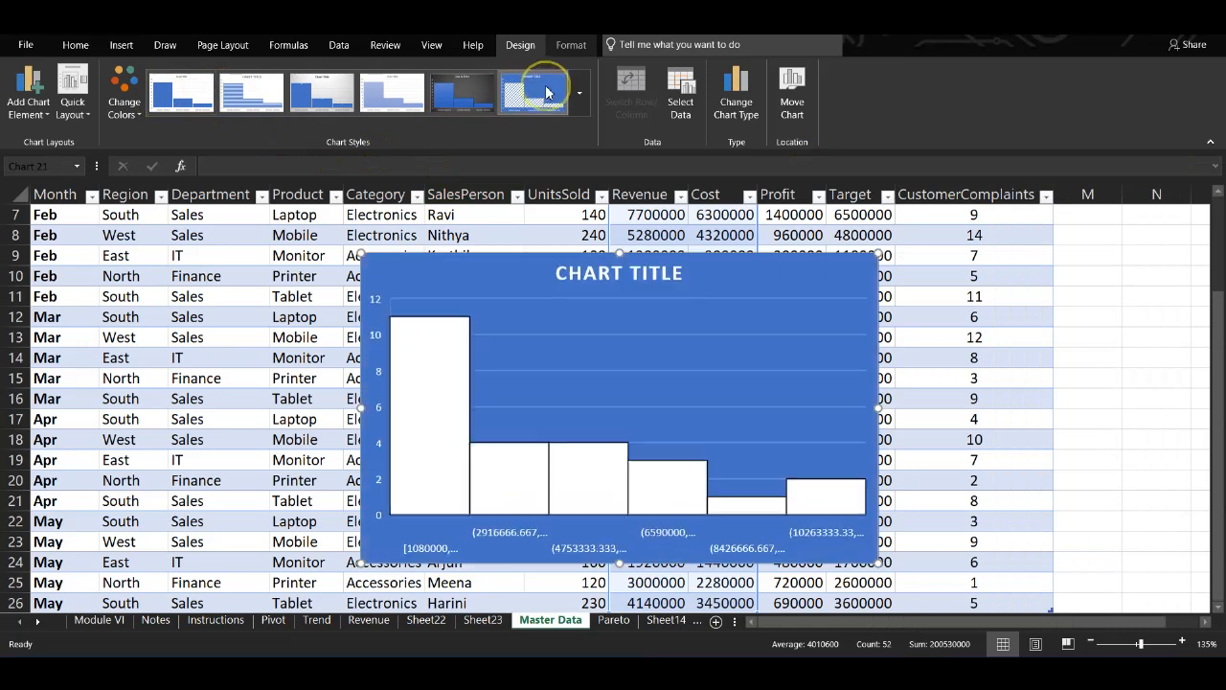
left_click(461, 97)
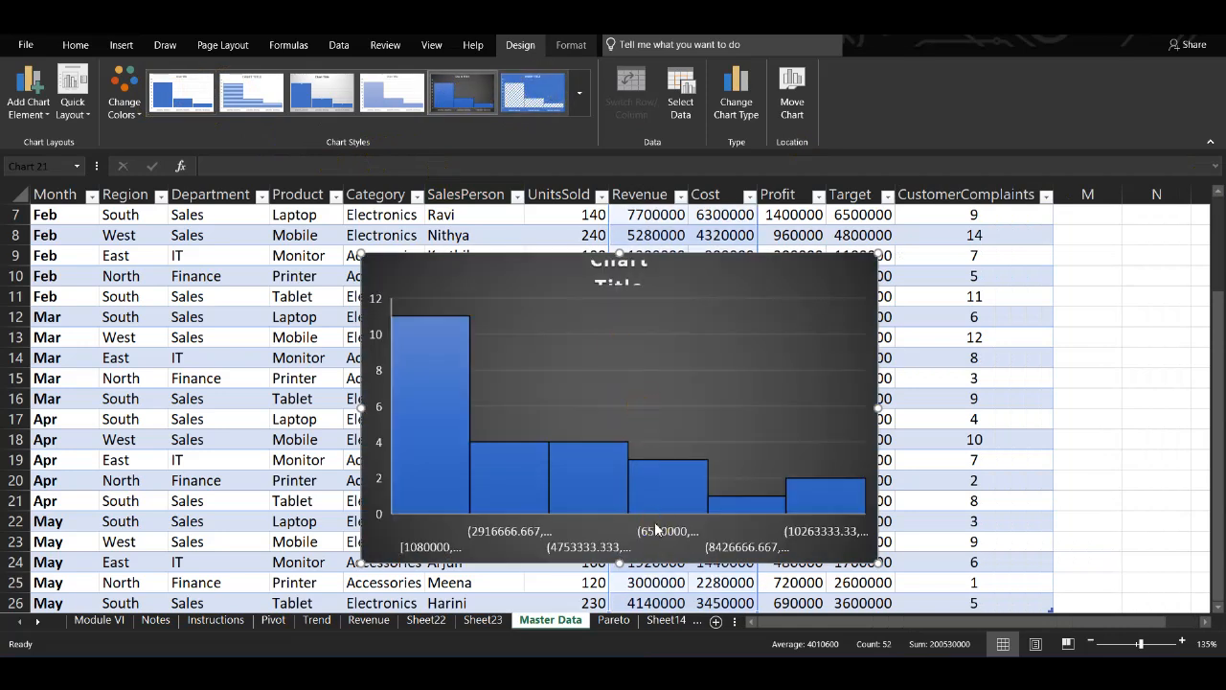
left_click(618, 273)
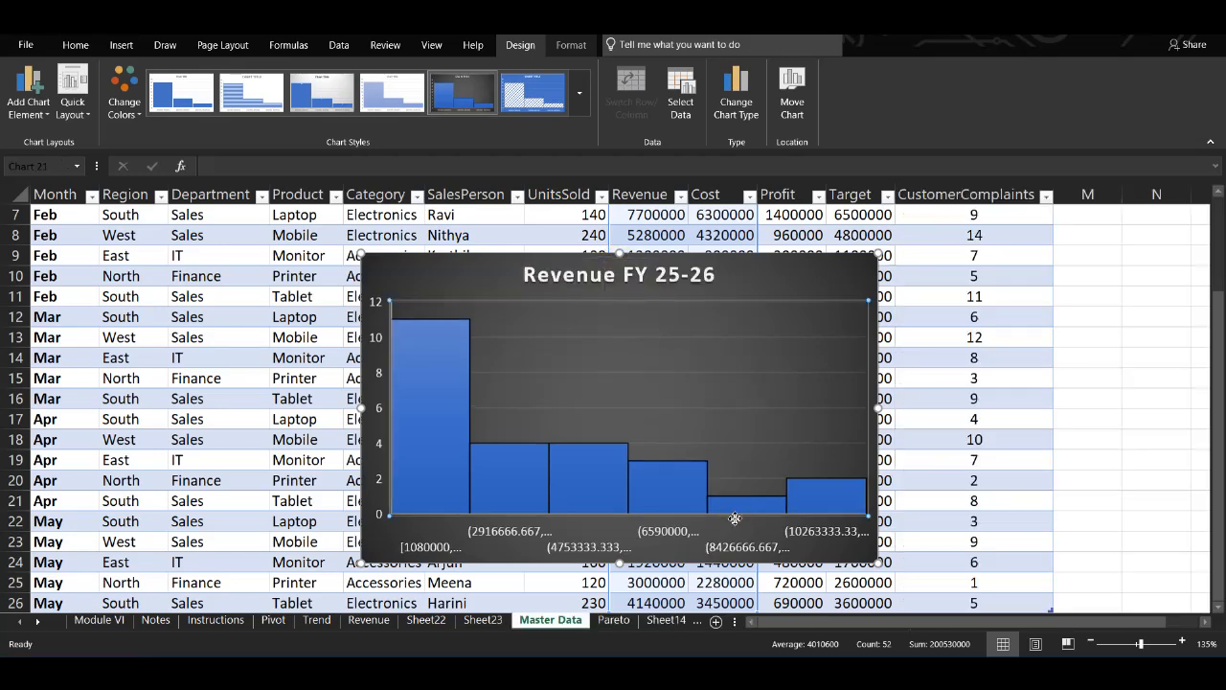
Move the histogram up toward the table's earlier columns and enlarge it to the end of the Target column
left_click(734, 262)
left_click_drag(734, 262, 597, 232)
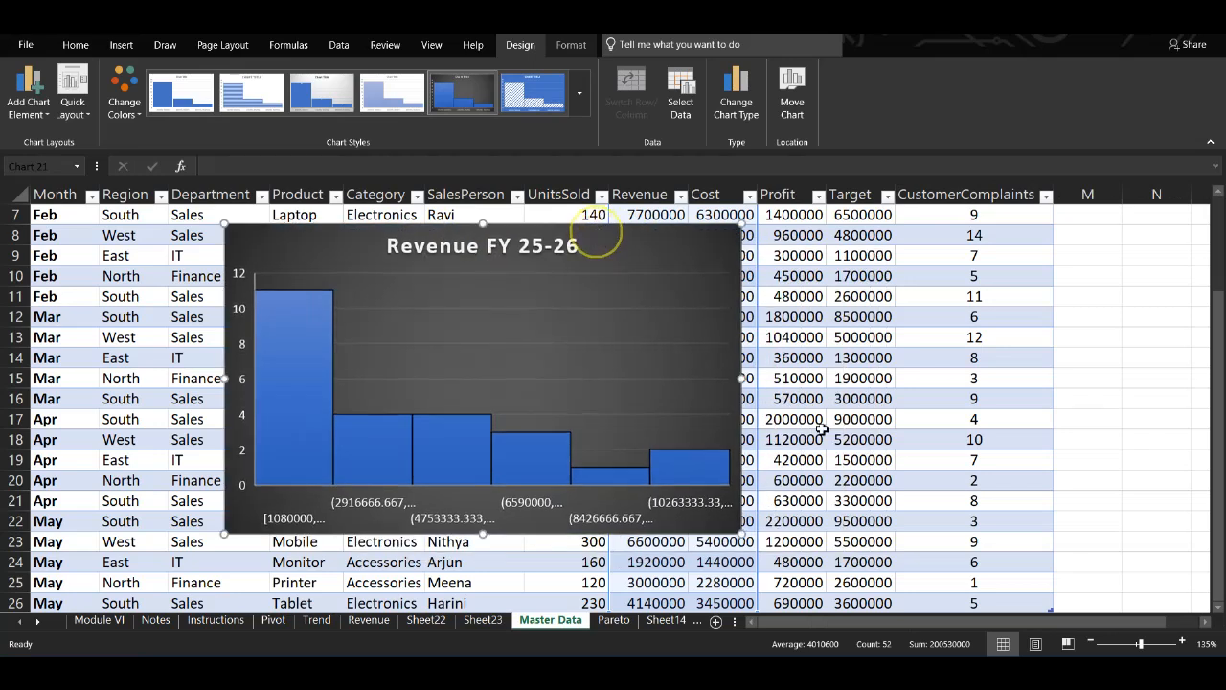
left_click_drag(738, 529, 898, 573)
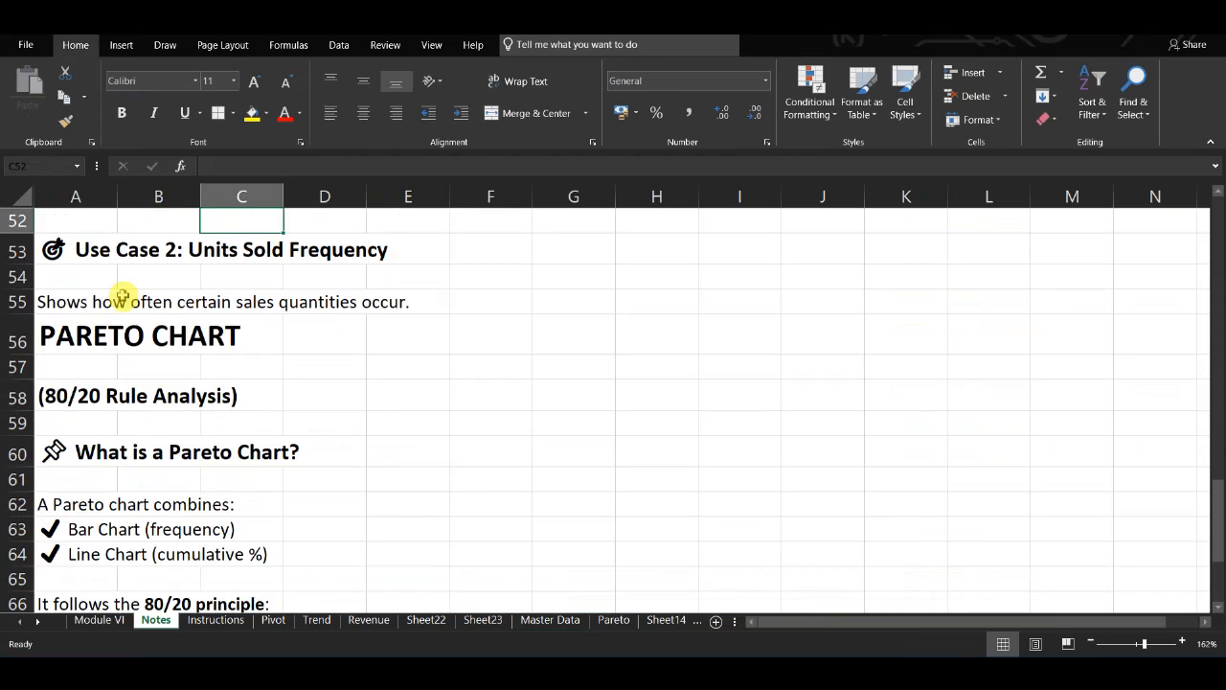
Read the Pareto chart notes on the 80/20 principle and open the Pareto sheet
scroll(125, 369, "down", 2)
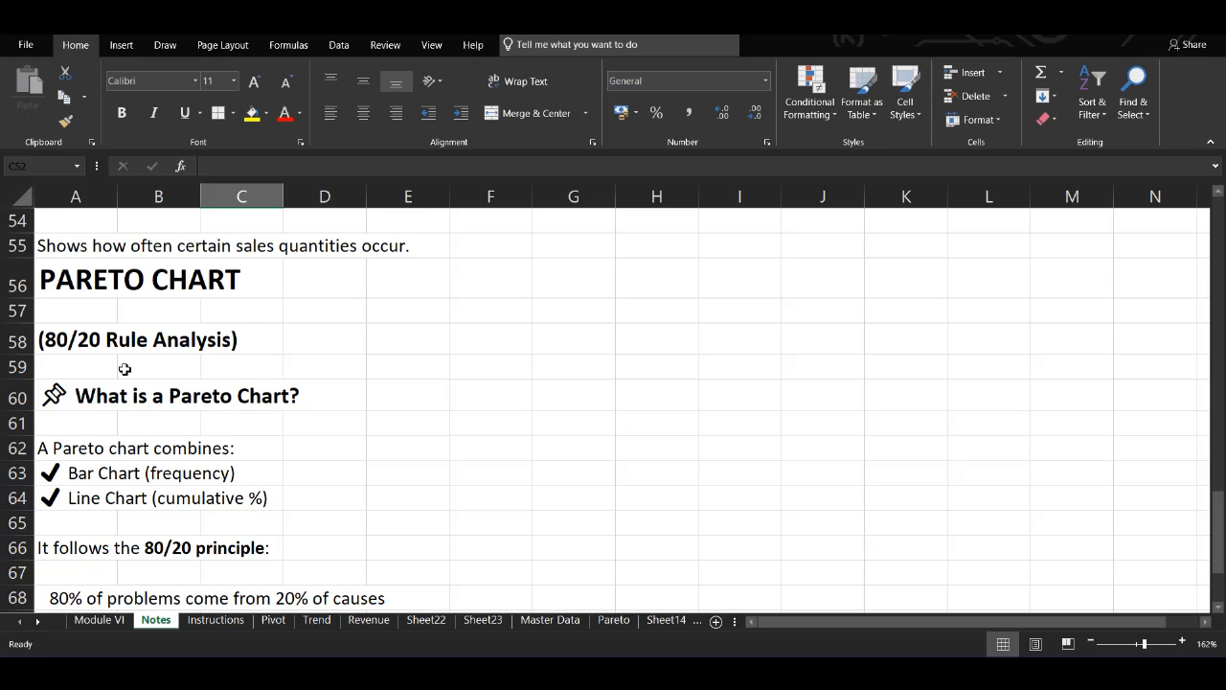
scroll(317, 527, "down", 1)
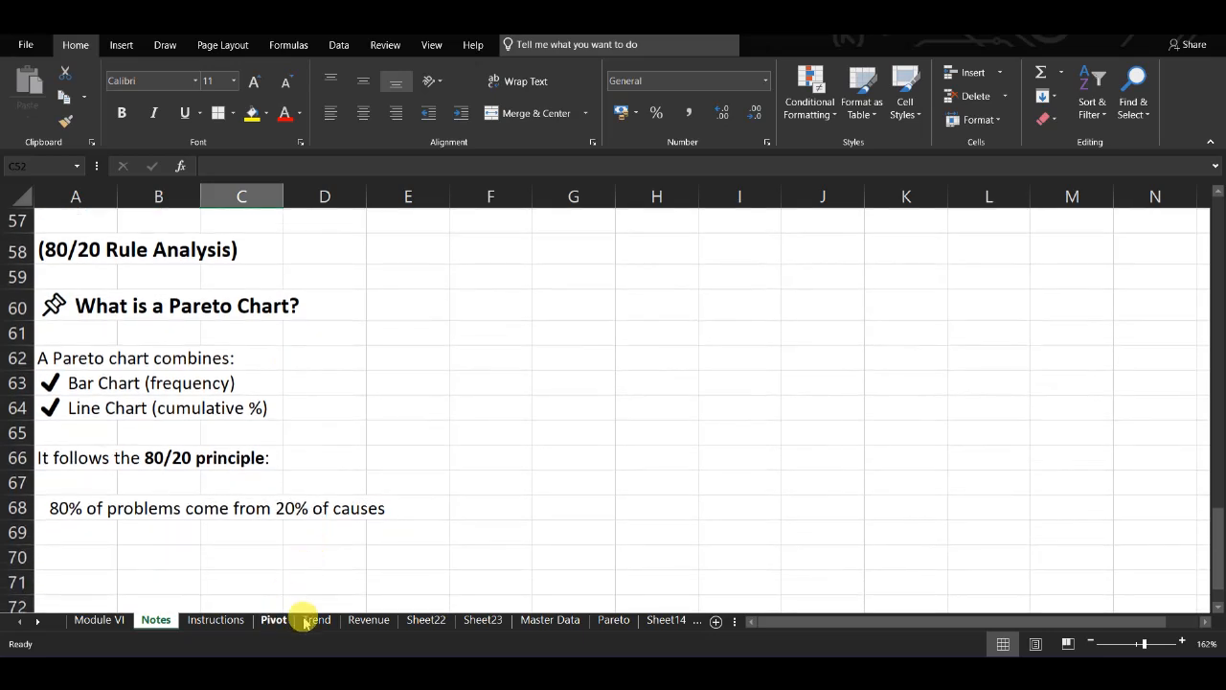
left_click(613, 621)
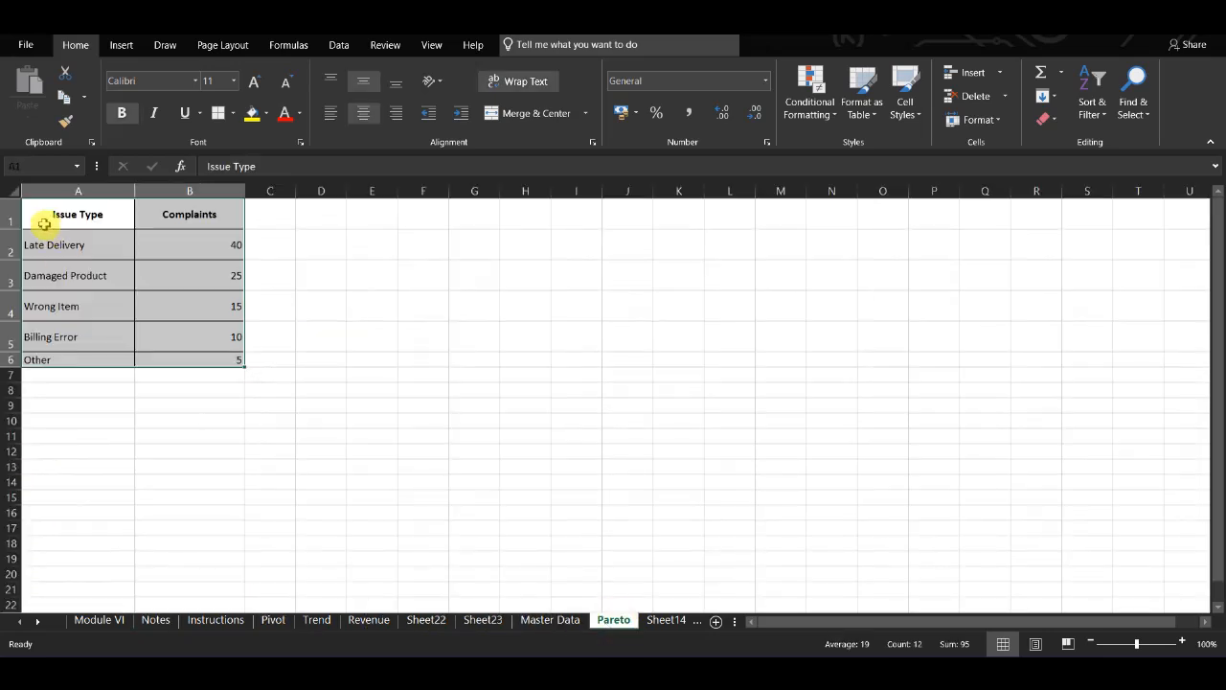
Insert a Pareto chart from the Issue Type and Complaints data in A1:B6
left_click(140, 254)
left_click_drag(90, 215, 220, 360)
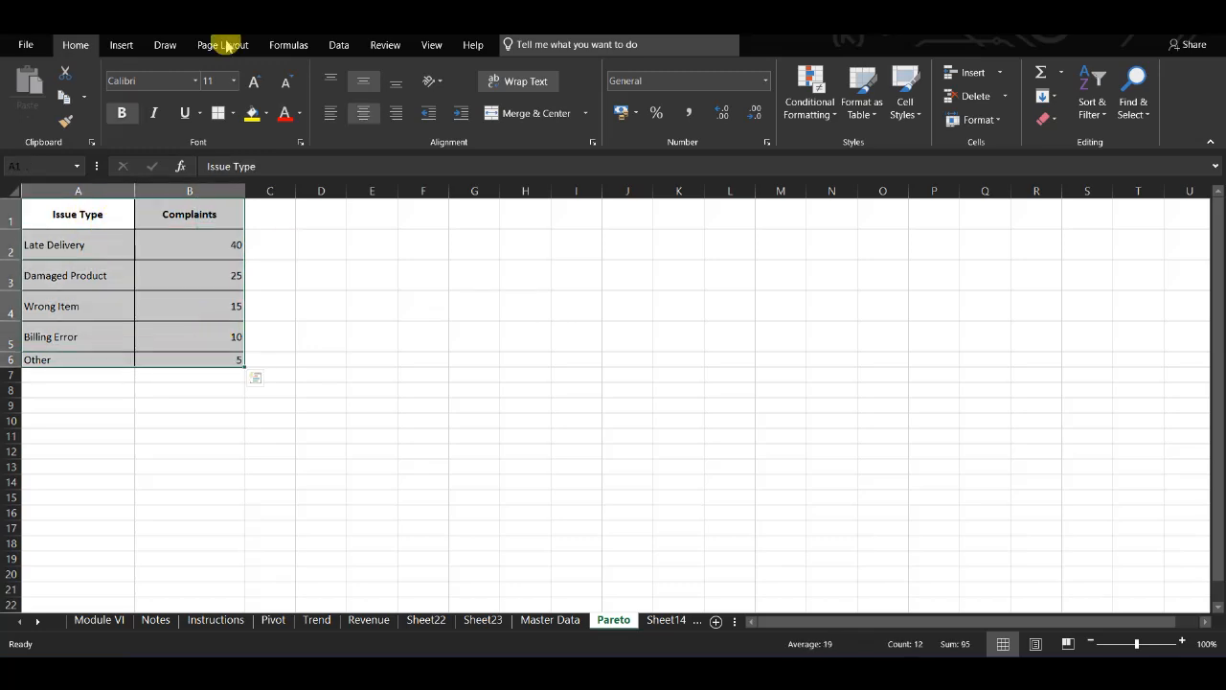
left_click(123, 46)
left_click(630, 96)
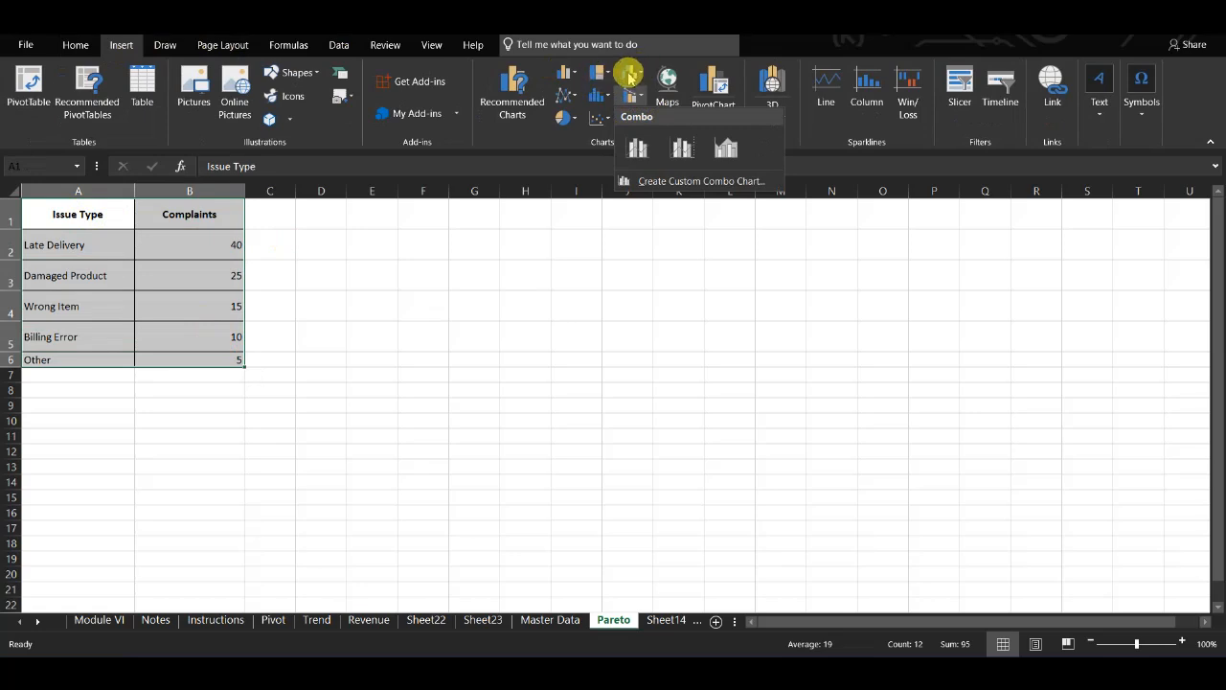
left_click(599, 95)
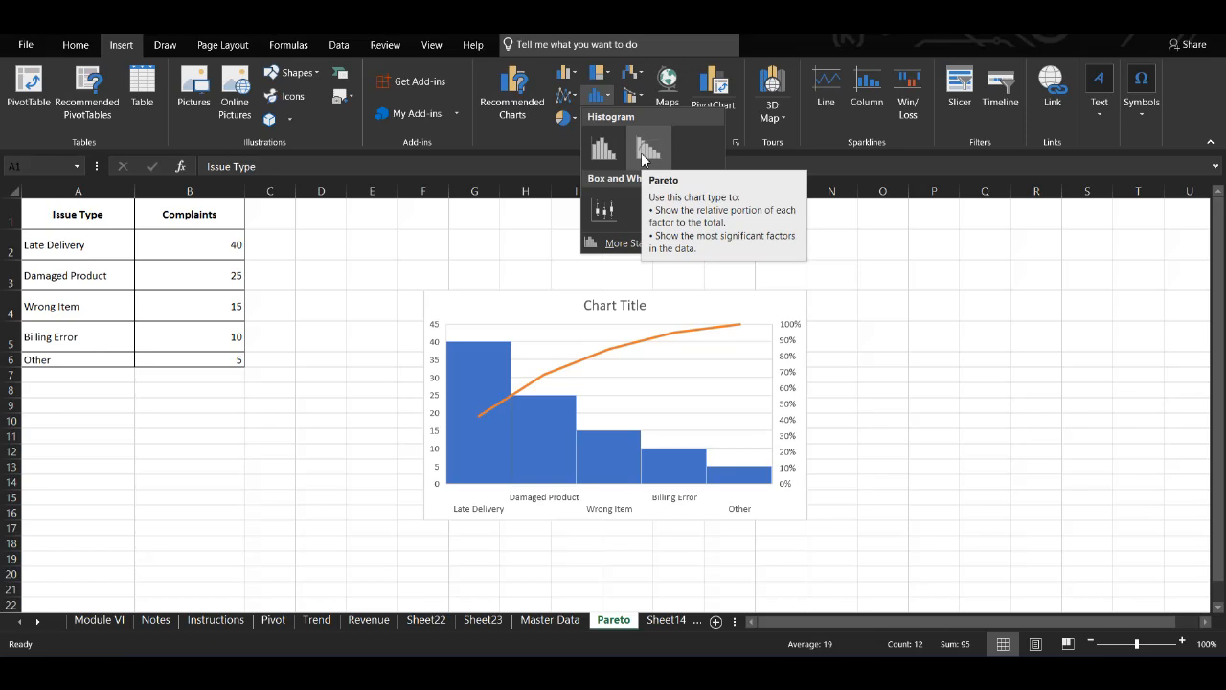
left_click(646, 151)
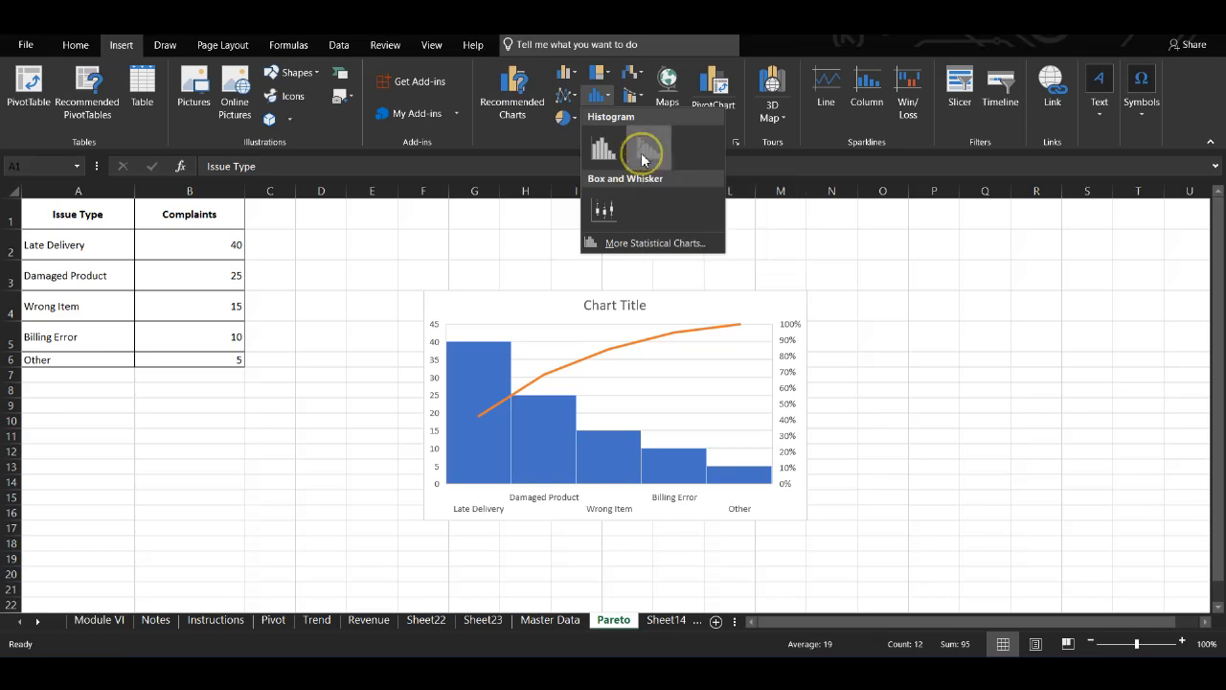
Enlarge the Pareto chart across columns D to R and apply the blue background chart style with hatched bars
left_click(420, 395)
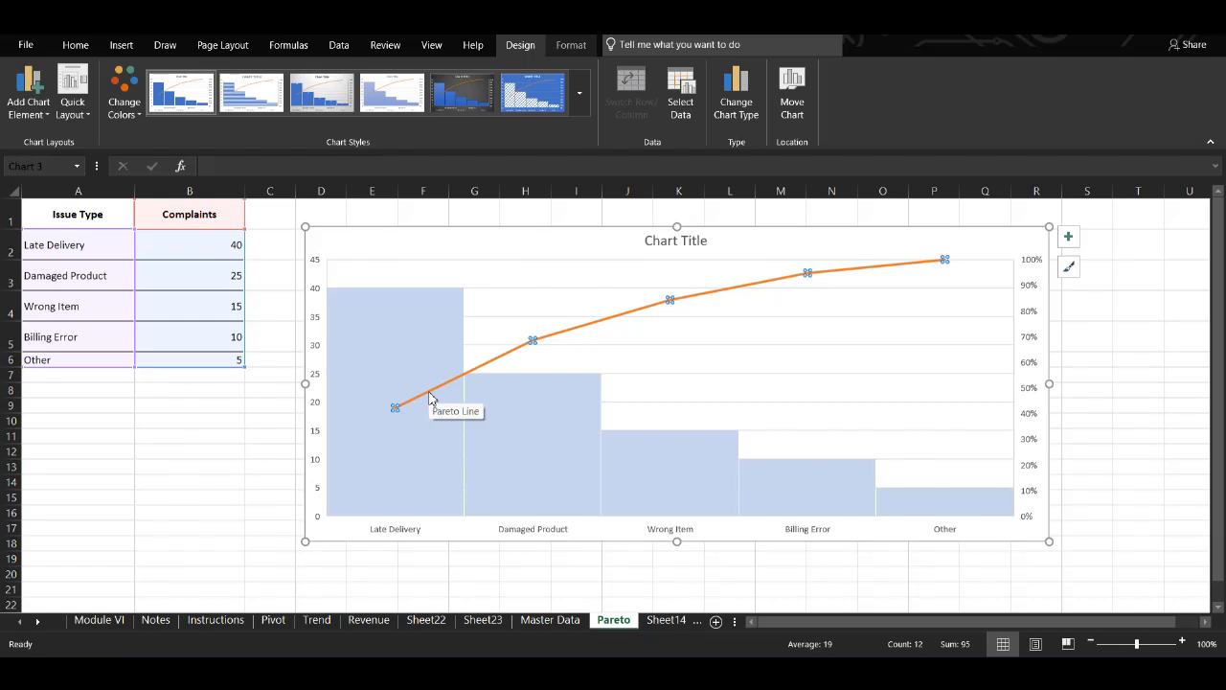
left_click(508, 496)
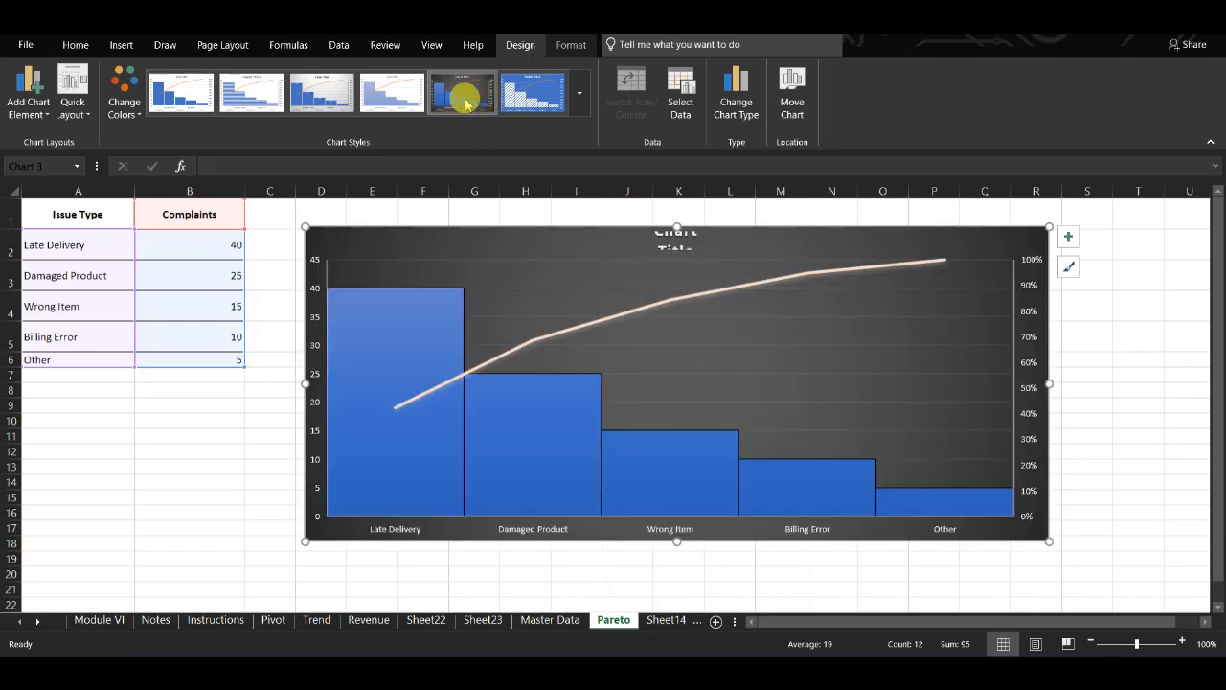
left_click(532, 105)
left_click(533, 110)
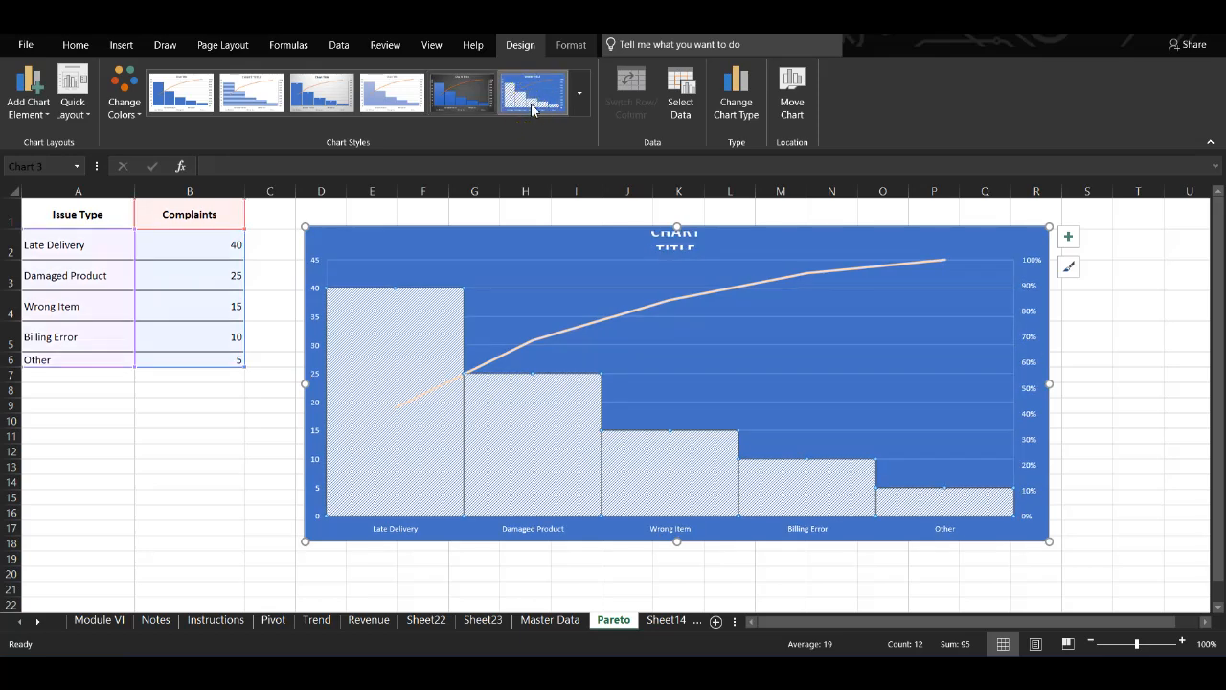
Title the Pareto chart "CUSTOMER COMPLAINT" and extend it to column C and down to row 19
left_click(677, 239)
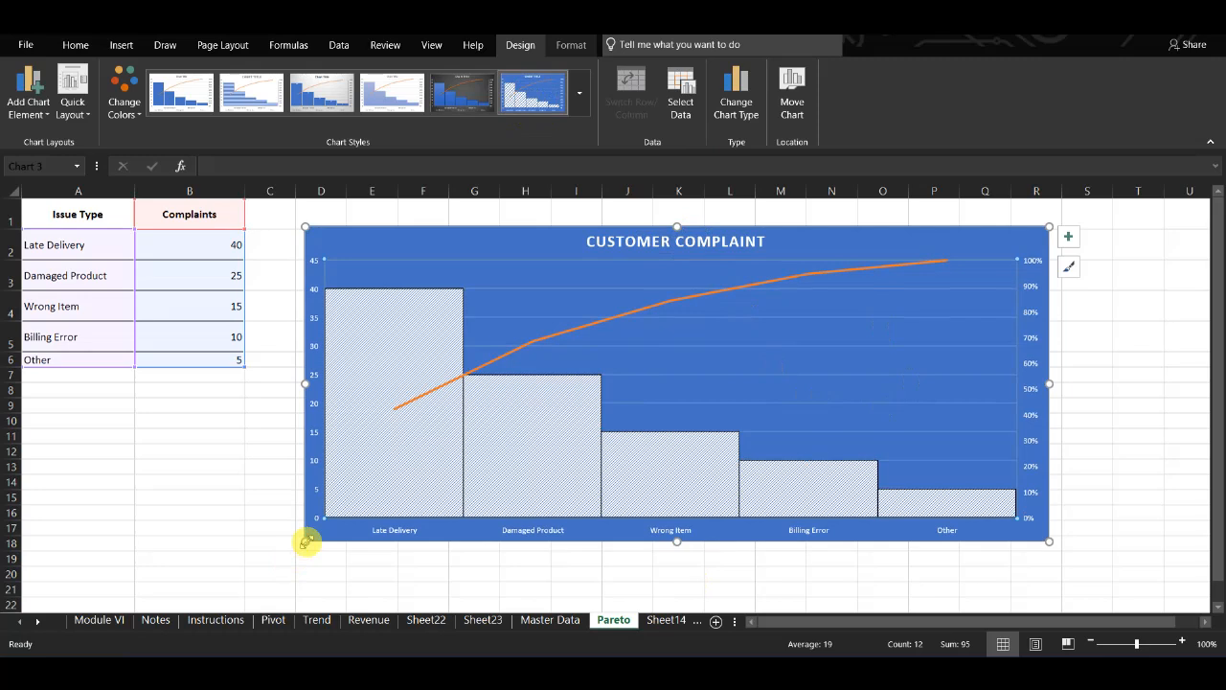
left_click_drag(302, 540, 267, 567)
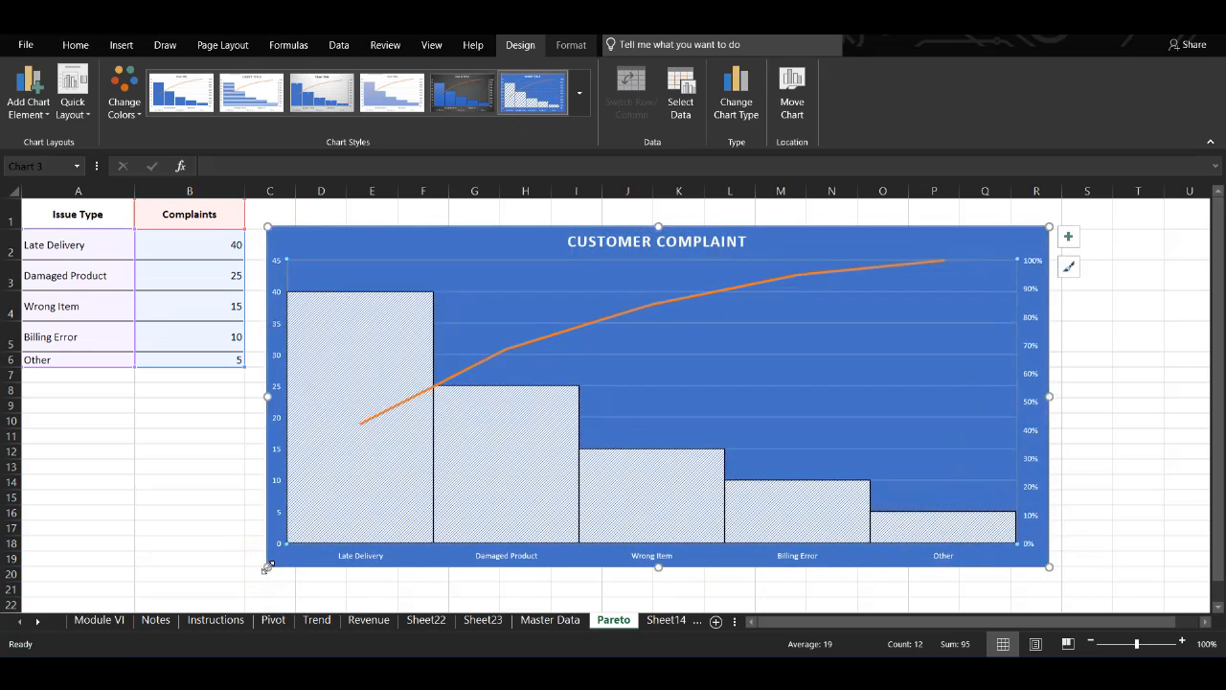